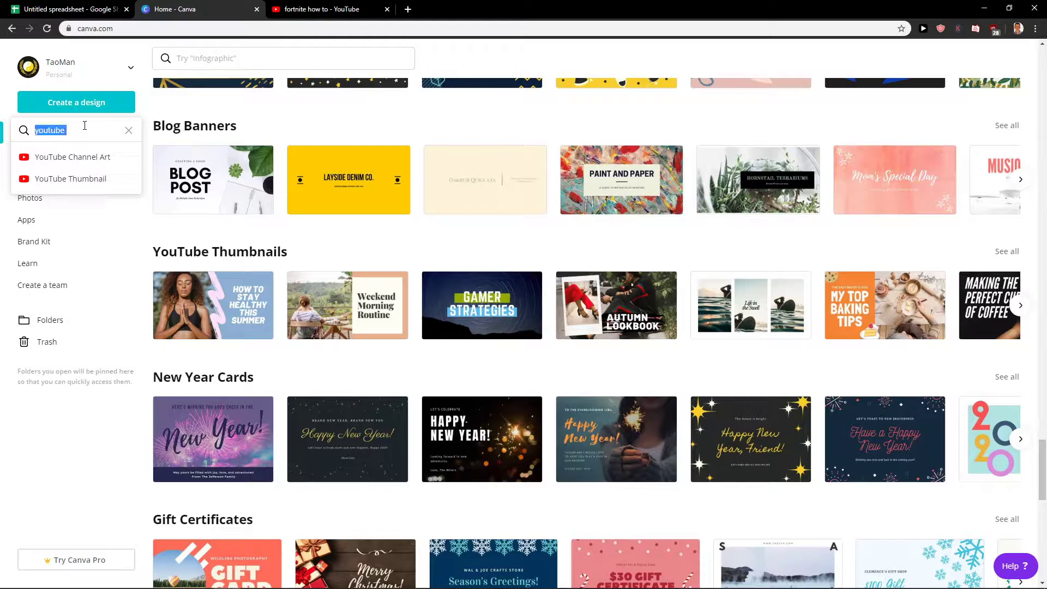
Step: Find the "facebook ad" design type and create a blank Facebook Ad design
{"action": "type", "text": "fad"}
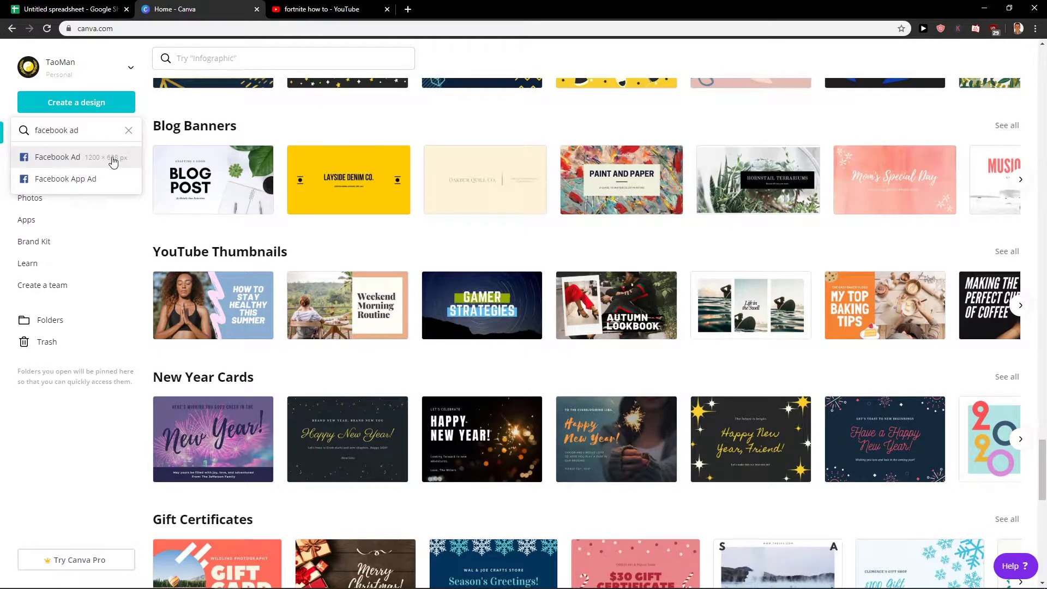
{"action": "left_click", "coordinate": [59, 159]}
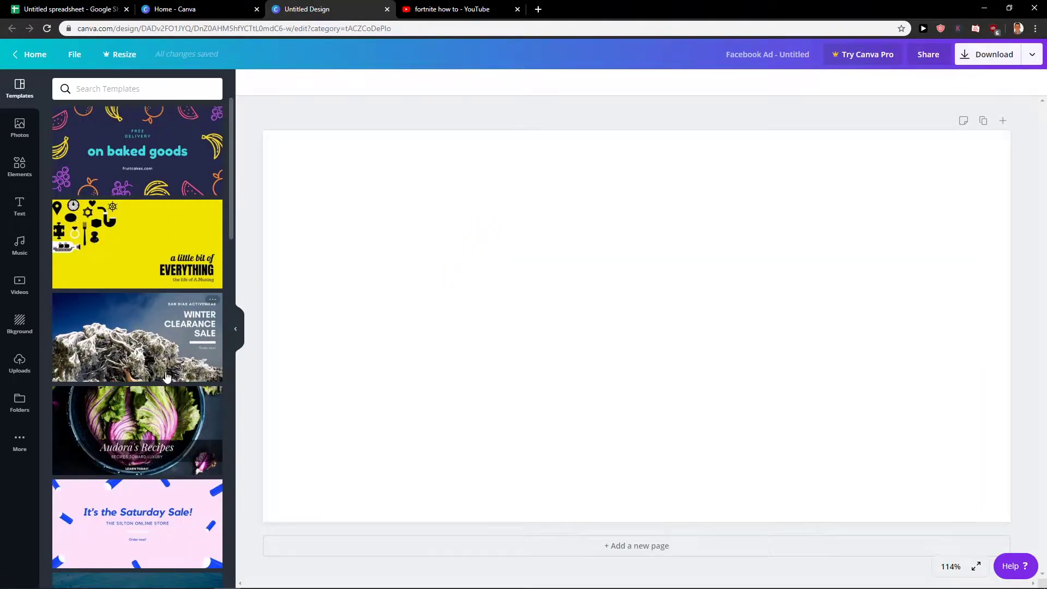
Step: Browse the Facebook Ad templates and apply the free Luxe Recipes template to the blank page
{"action": "scroll", "coordinate": [155, 379], "scroll_direction": "down", "scroll_amount": 8}
{"action": "scroll", "coordinate": [155, 379], "scroll_direction": "down", "scroll_amount": 10}
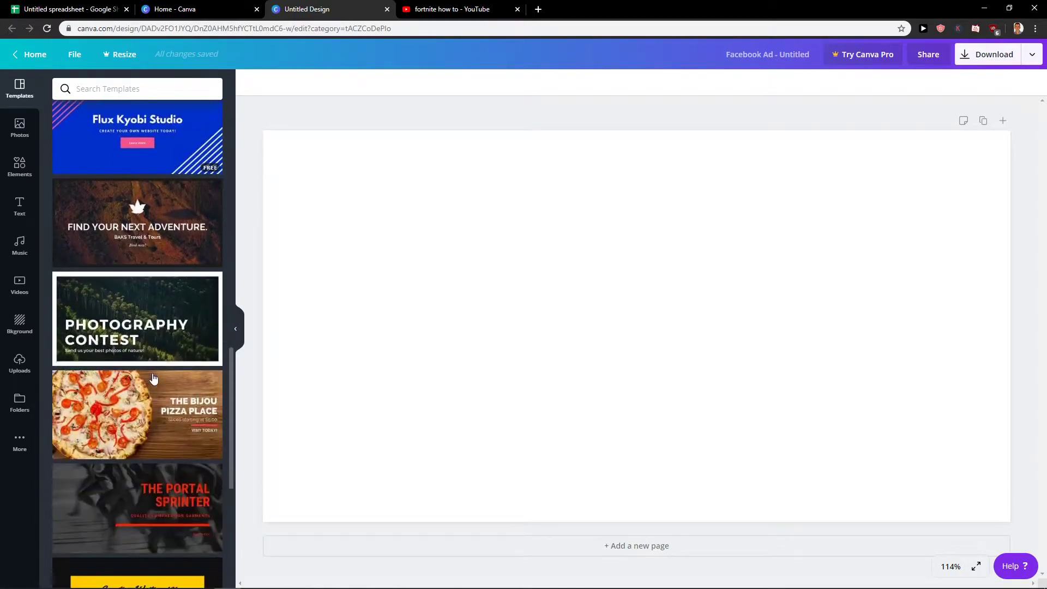
{"action": "scroll", "coordinate": [136, 371], "scroll_direction": "down", "scroll_amount": 7}
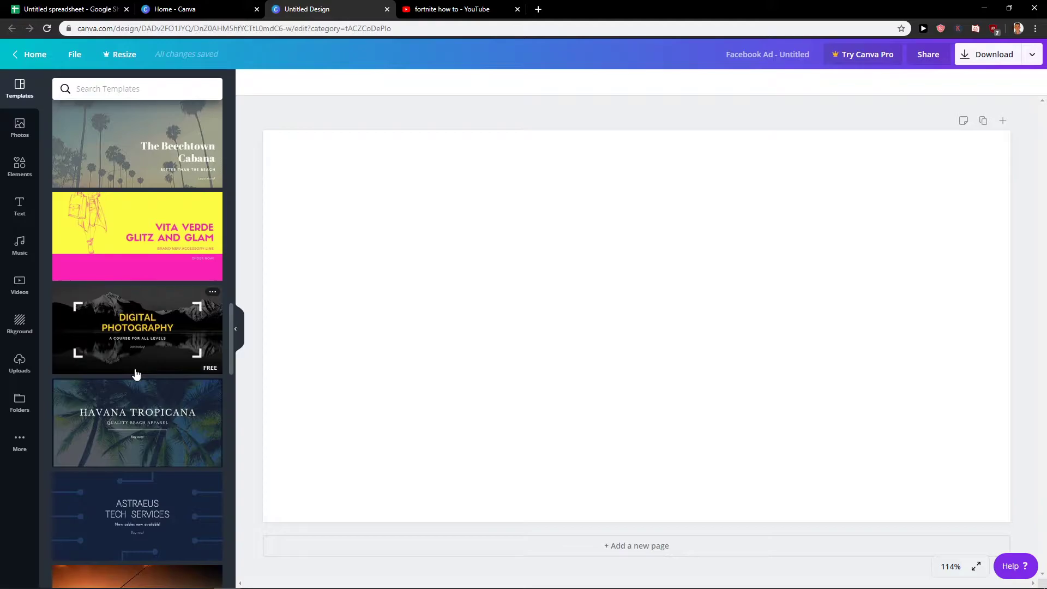
{"action": "scroll", "coordinate": [136, 374], "scroll_direction": "down", "scroll_amount": 7}
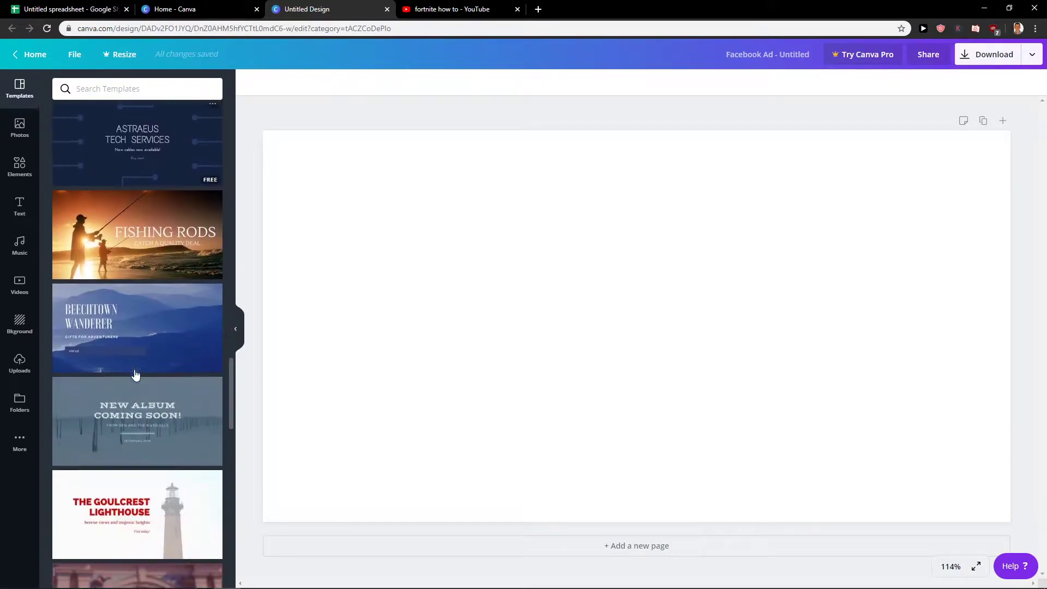
{"action": "scroll", "coordinate": [158, 458], "scroll_direction": "down", "scroll_amount": 3}
{"action": "scroll", "coordinate": [147, 463], "scroll_direction": "up", "scroll_amount": 10}
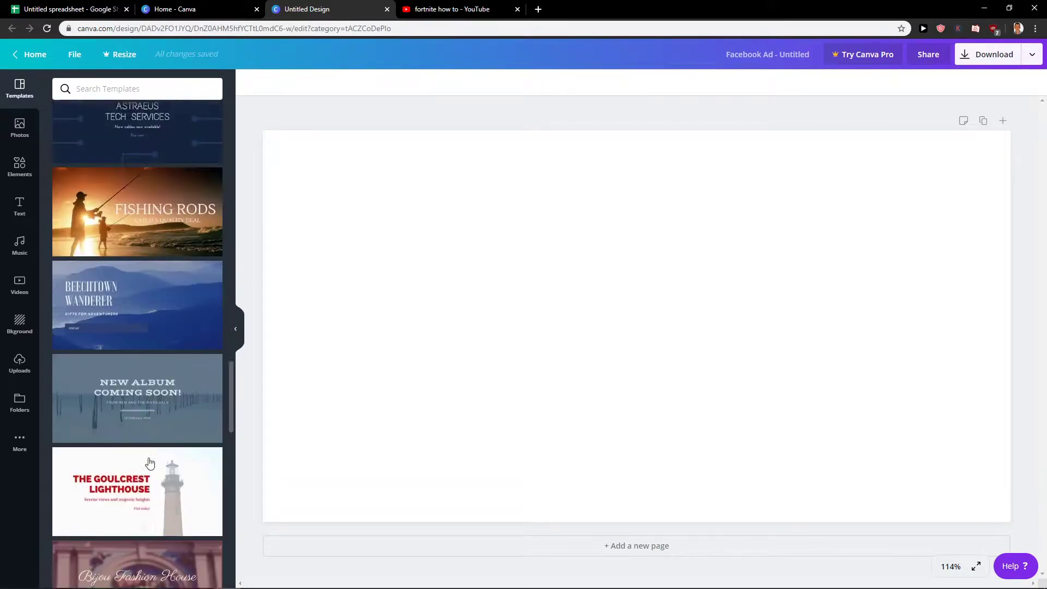
{"action": "scroll", "coordinate": [123, 382], "scroll_direction": "up", "scroll_amount": 5}
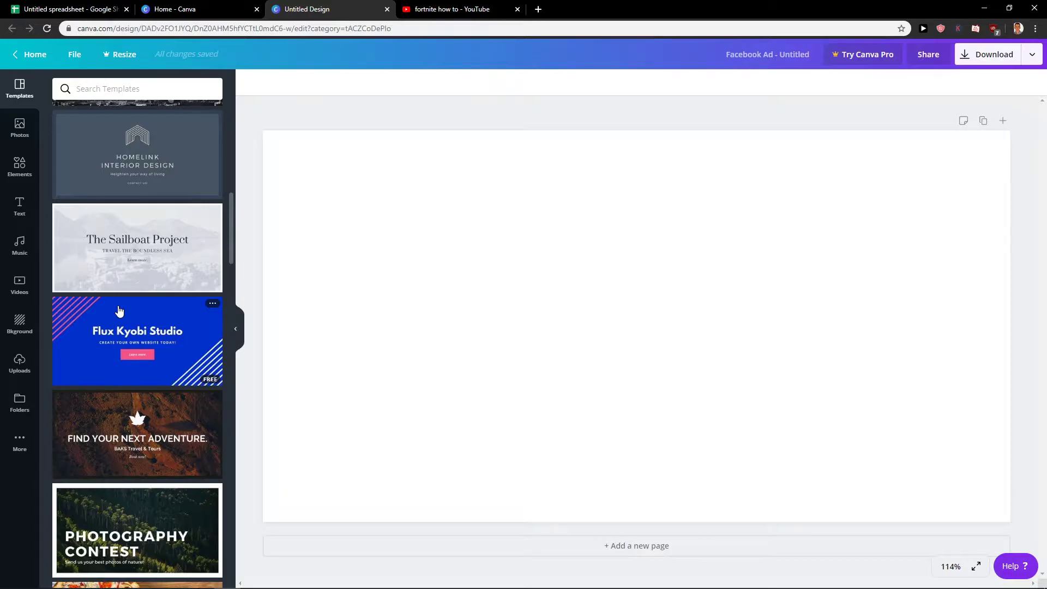
{"action": "scroll", "coordinate": [136, 303], "scroll_direction": "up", "scroll_amount": 10}
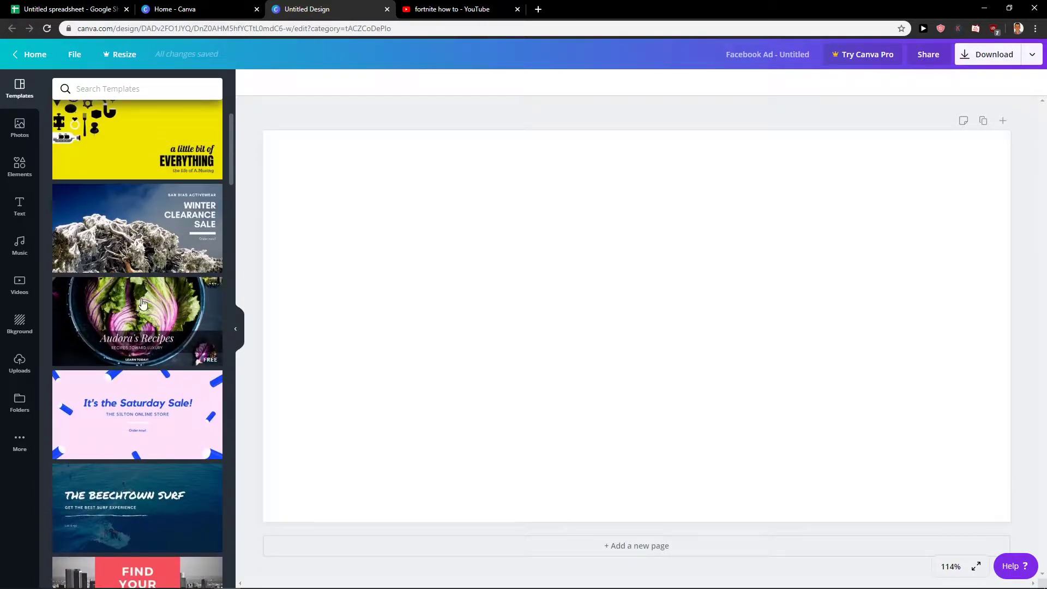
{"action": "scroll", "coordinate": [138, 304], "scroll_direction": "up", "scroll_amount": 2}
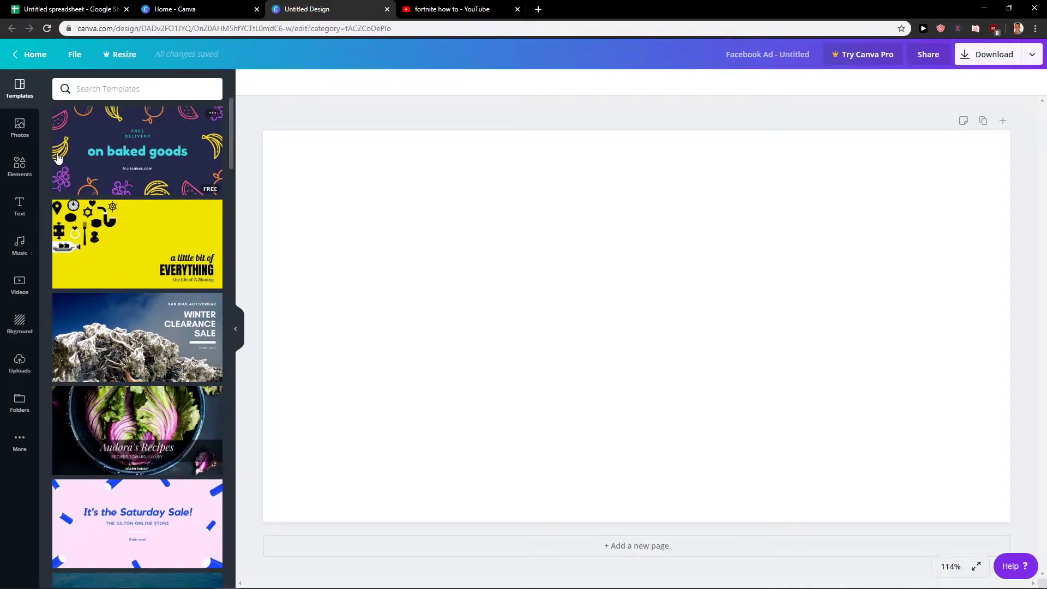
{"action": "scroll", "coordinate": [66, 234], "scroll_direction": "down", "scroll_amount": 15}
{"action": "scroll", "coordinate": [65, 239], "scroll_direction": "down", "scroll_amount": 15}
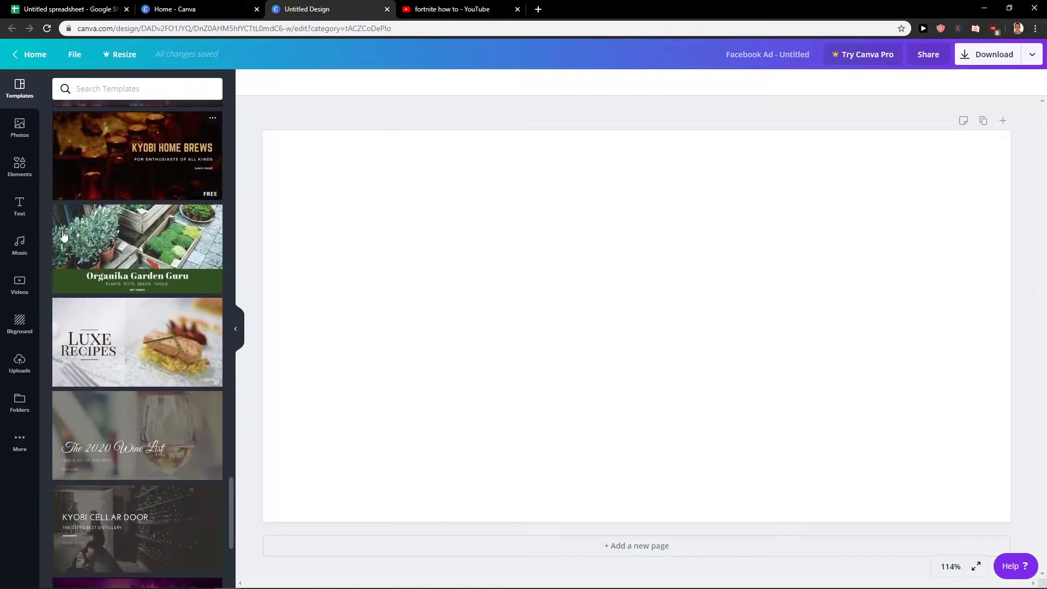
{"action": "scroll", "coordinate": [63, 236], "scroll_direction": "down", "scroll_amount": 1}
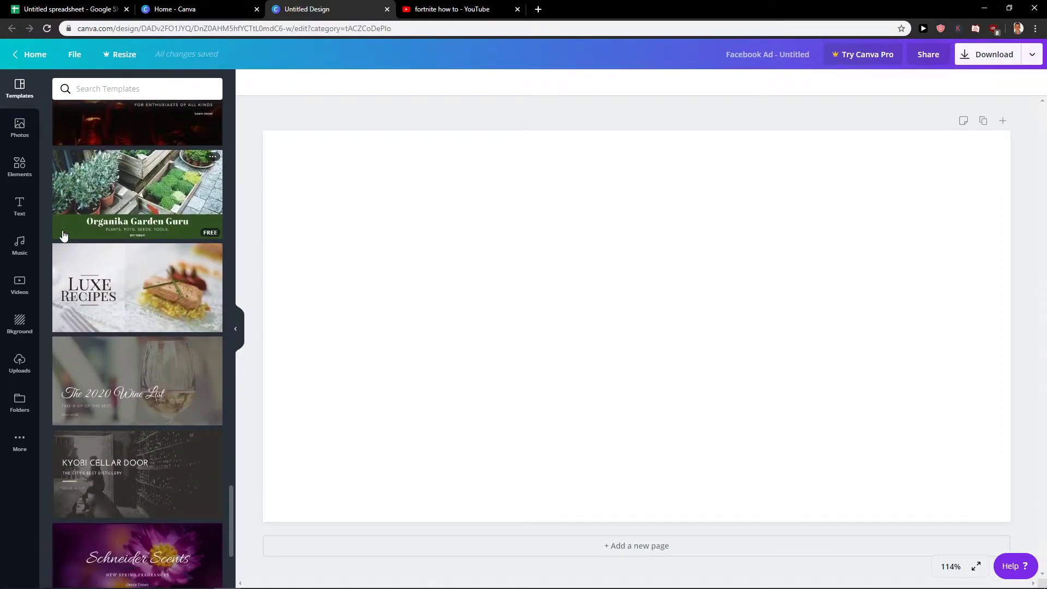
{"action": "left_click", "coordinate": [162, 295]}
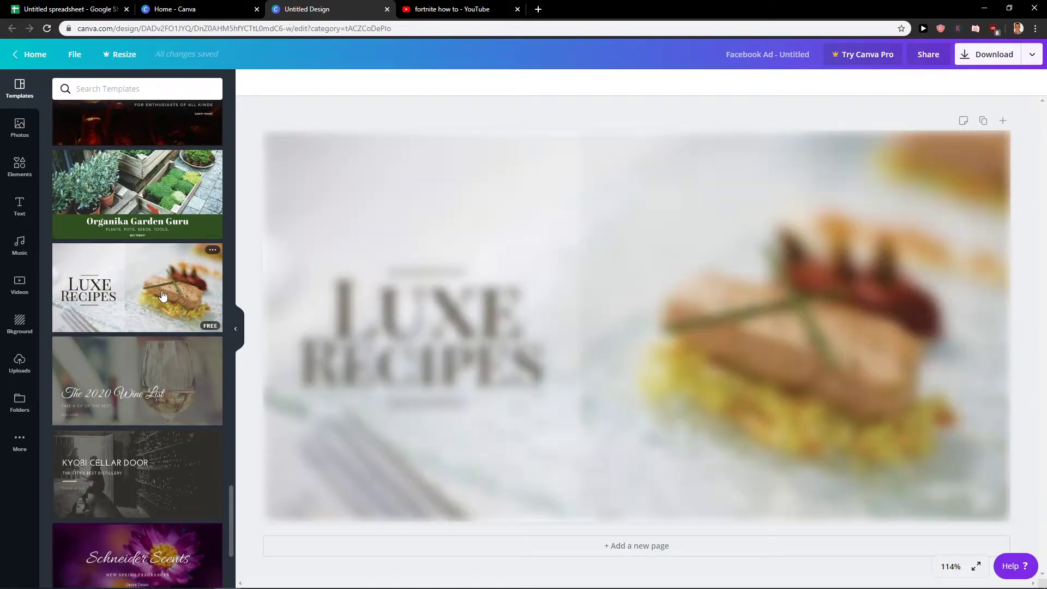
Step: Replace the heading word "Luxe" with "LIMITED" and widen its text box so the word fits on one line
{"action": "left_click", "coordinate": [653, 284]}
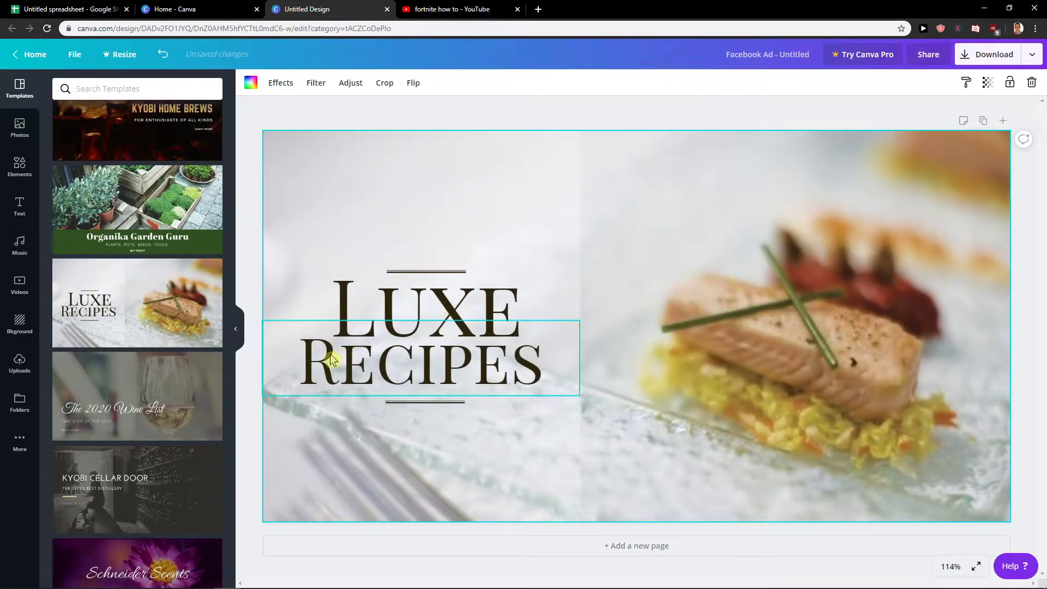
{"action": "left_click", "coordinate": [445, 349]}
{"action": "double_click", "coordinate": [443, 309]}
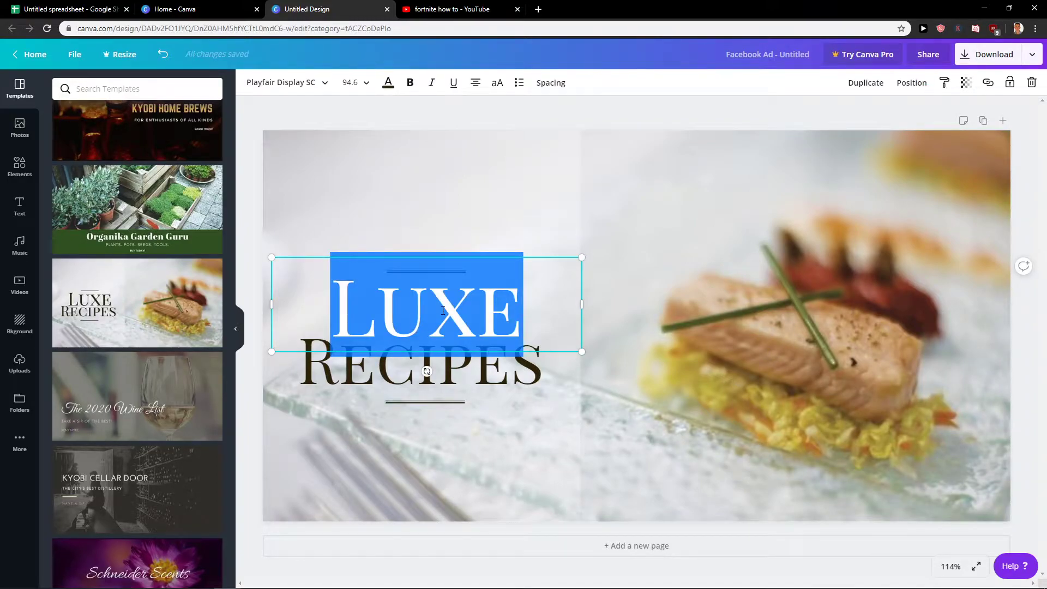
{"action": "type", "text": "LIMITED"}
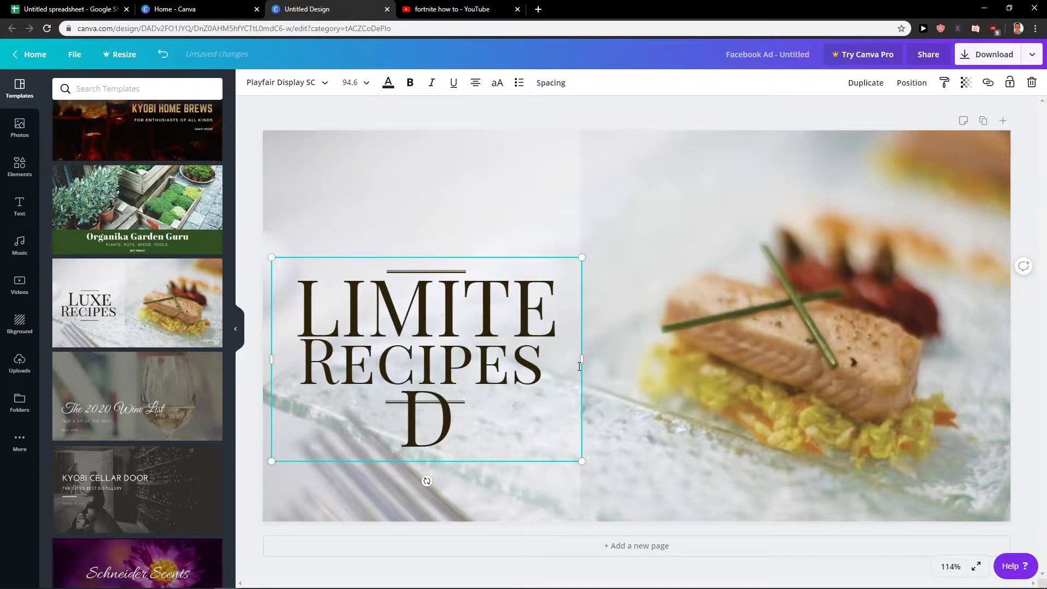
{"action": "left_click_drag", "start_coordinate": [579, 367], "coordinate": [632, 360]}
{"action": "left_click_drag", "start_coordinate": [408, 286], "coordinate": [390, 285]}
Step: Set the "LIMITED" heading's font size to 85 and shift it to center it between the decorative lines
{"action": "left_click", "coordinate": [367, 83]}
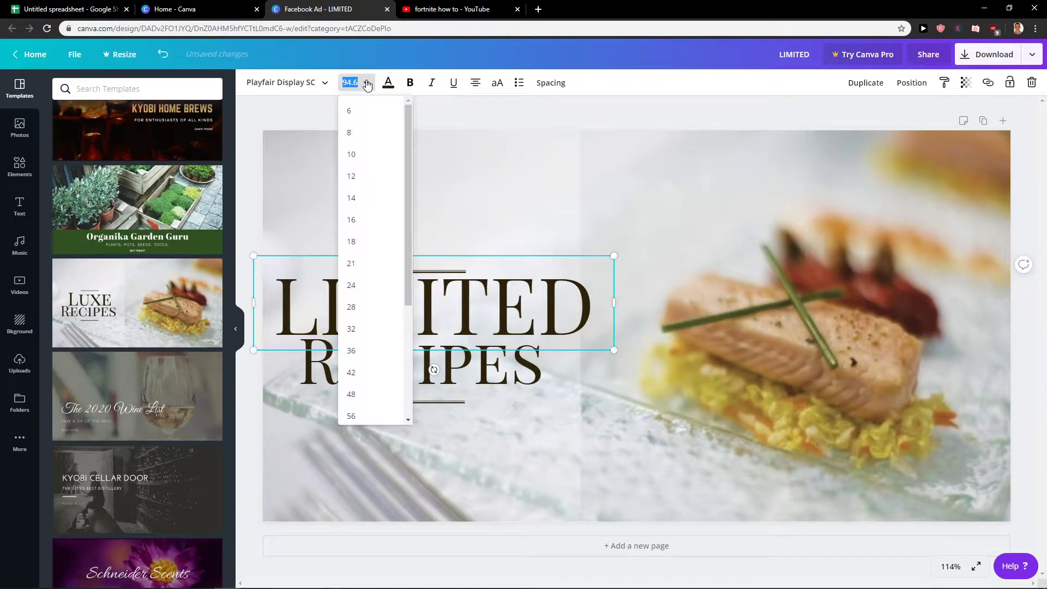
{"action": "type", "text": "85"}
{"action": "key", "text": "Return"}
{"action": "left_click_drag", "start_coordinate": [401, 292], "coordinate": [387, 294]}
Step: Replace the second heading word "Recipes" with "OFFER"
{"action": "left_click", "coordinate": [394, 366]}
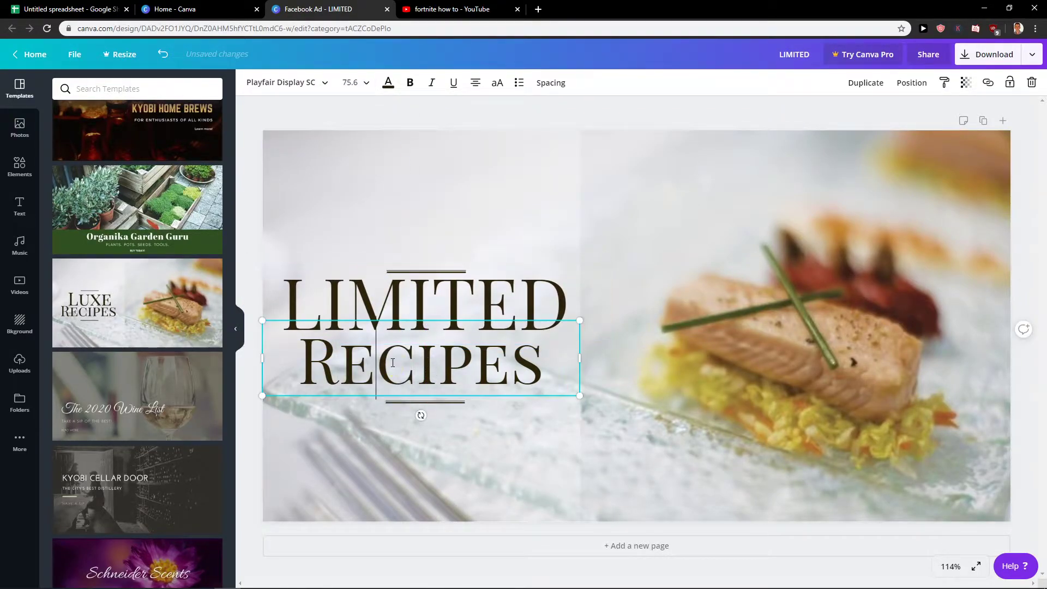
{"action": "double_click", "coordinate": [393, 362]}
{"action": "type", "text": "OFFER"}
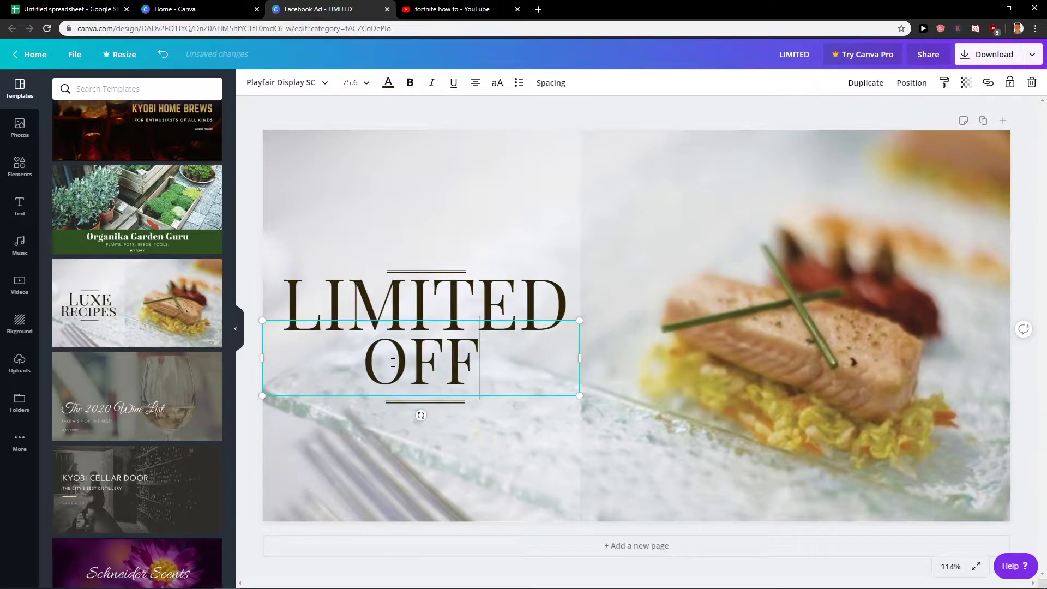
{"action": "left_click", "coordinate": [750, 355]}
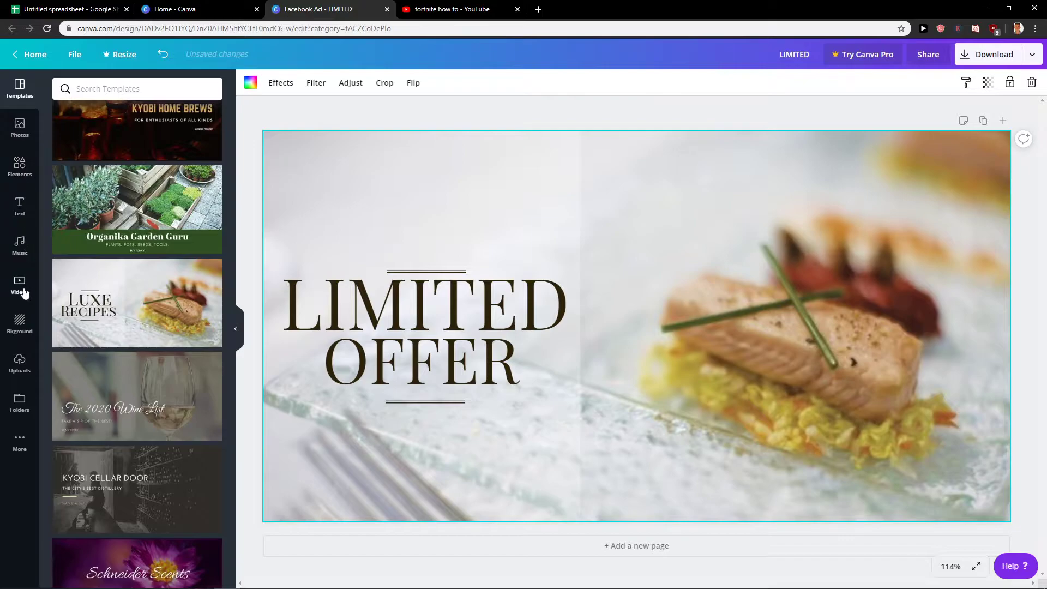
Step: Search the photo library for "burger"
{"action": "left_click", "coordinate": [20, 323]}
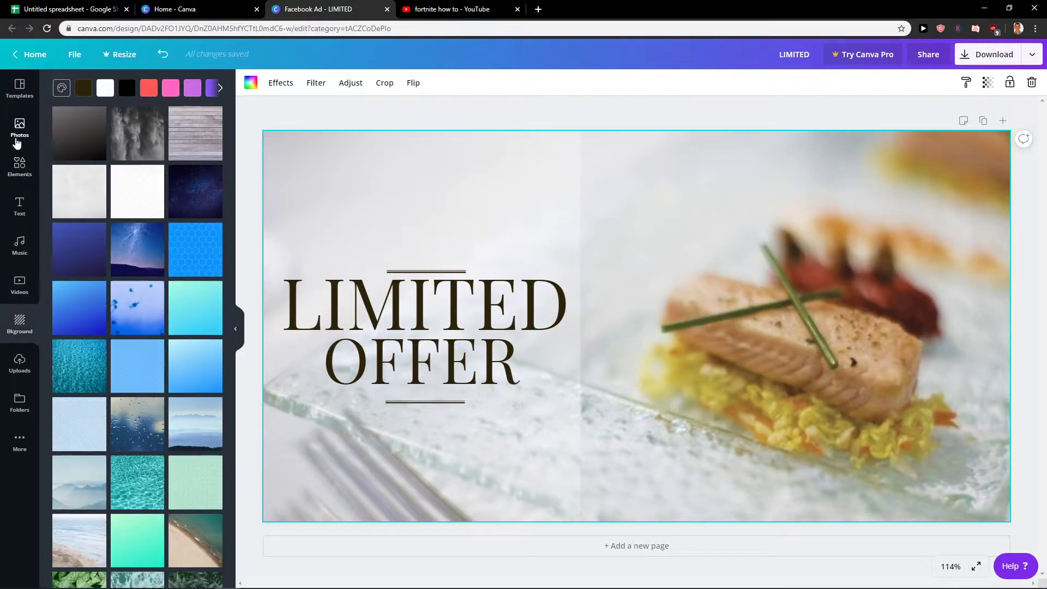
{"action": "left_click", "coordinate": [19, 130]}
{"action": "left_click", "coordinate": [107, 90]}
{"action": "type", "text": "burger"}
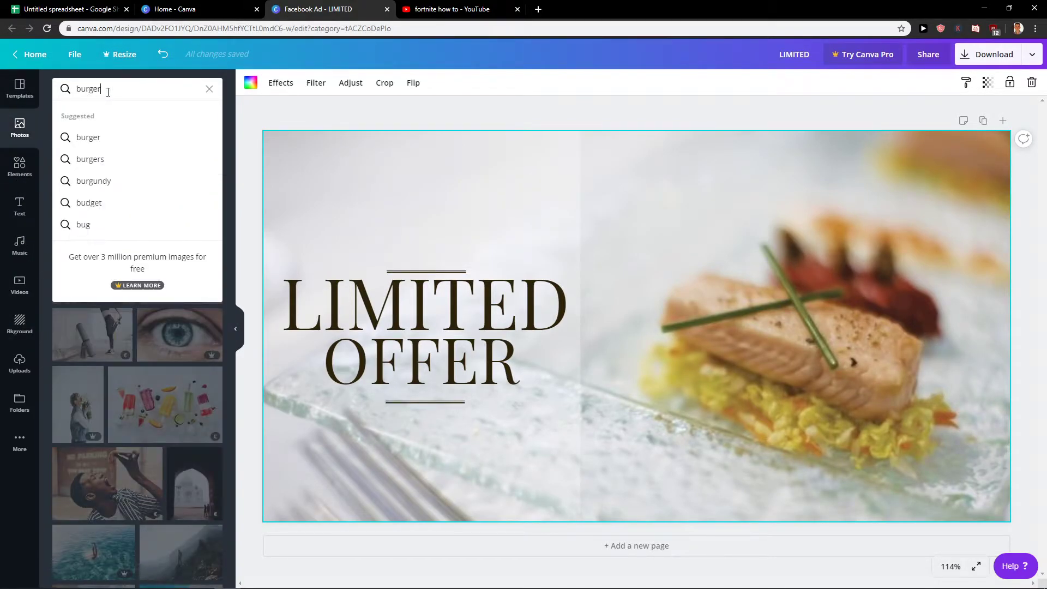
{"action": "key", "text": "Return"}
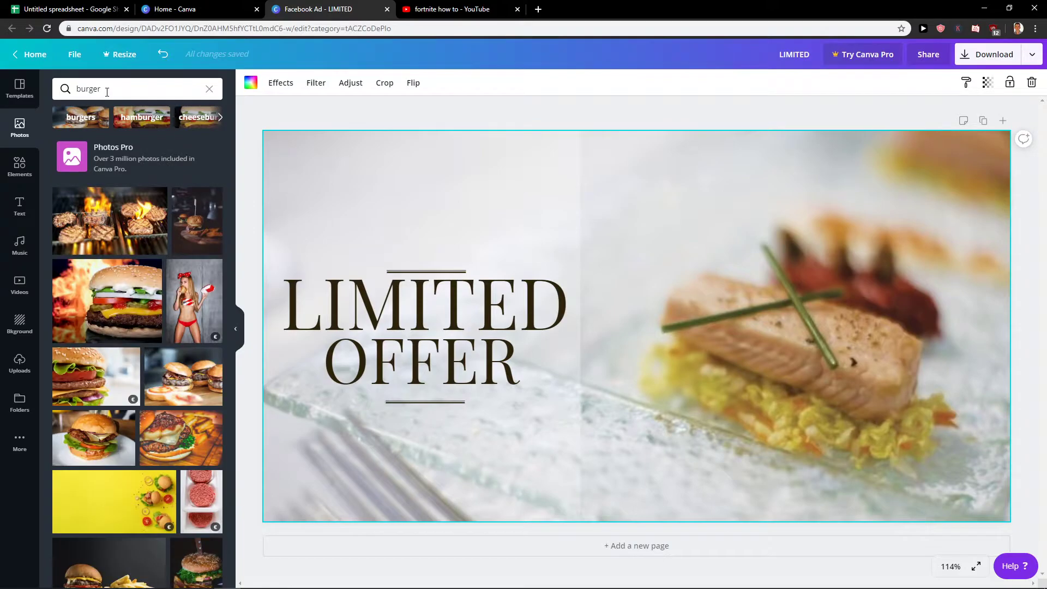
Step: Place the photo of burger patties on a flaming grill behind the heading text and enlarge it to cover the page
{"action": "left_click", "coordinate": [115, 219]}
{"action": "left_click_drag", "start_coordinate": [664, 355], "coordinate": [599, 315]}
{"action": "left_click", "coordinate": [912, 82]}
{"action": "left_click", "coordinate": [881, 115]}
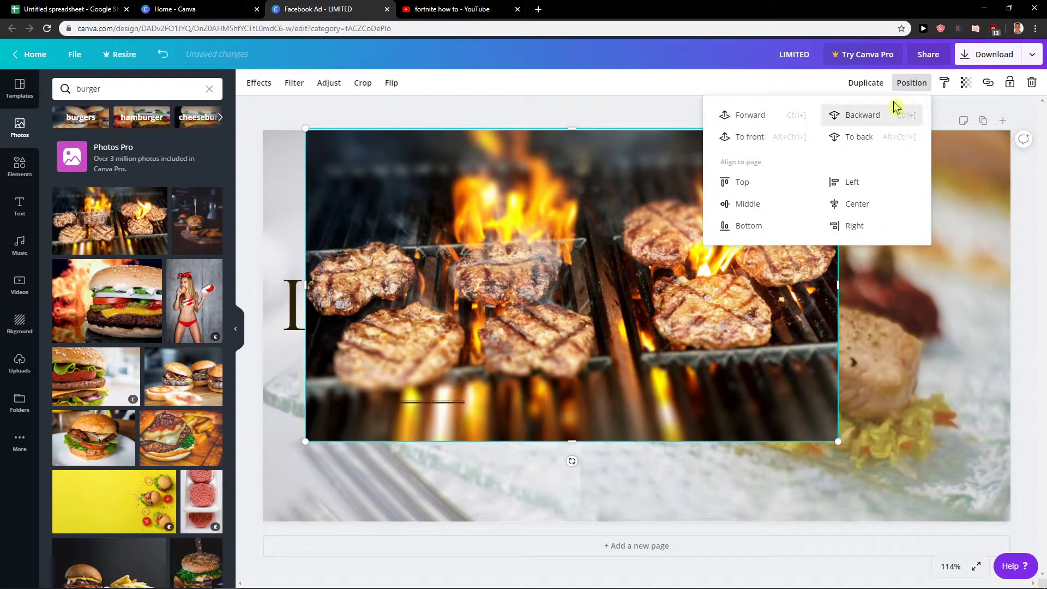
{"action": "left_click", "coordinate": [875, 116]}
{"action": "left_click", "coordinate": [874, 117]}
{"action": "left_click", "coordinate": [874, 116]}
{"action": "left_click", "coordinate": [875, 117]}
{"action": "left_click_drag", "start_coordinate": [731, 408], "coordinate": [698, 406]}
{"action": "left_click_drag", "start_coordinate": [795, 440], "coordinate": [1024, 511]}
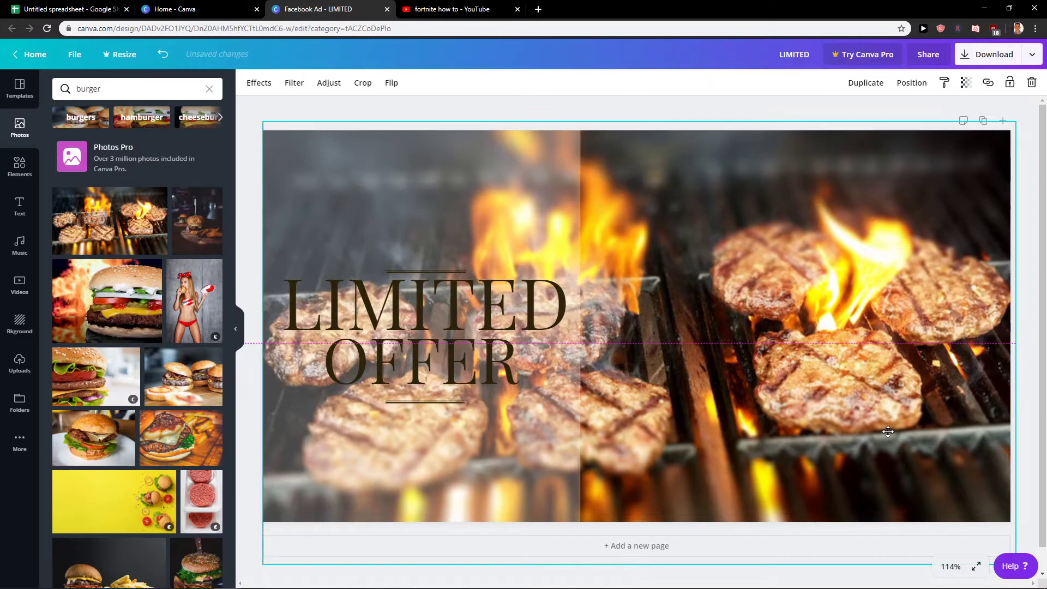
Step: Change the color of both heading words, "LIMITED" and "OFFER", to white
{"action": "left_click", "coordinate": [399, 321]}
{"action": "left_click", "coordinate": [404, 357], "text": "shift"}
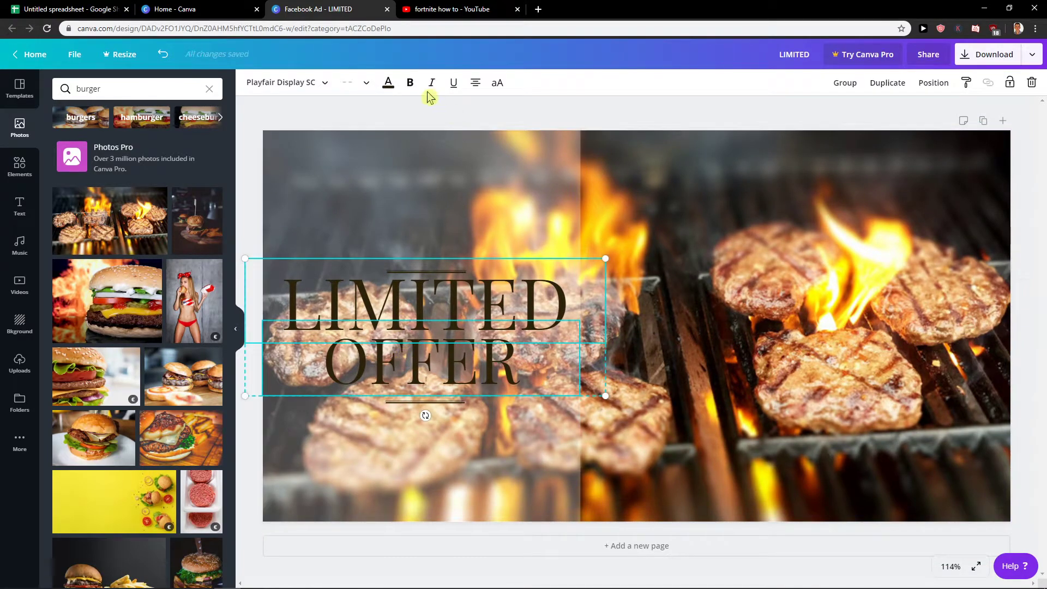
{"action": "left_click", "coordinate": [385, 88]}
{"action": "left_click", "coordinate": [210, 189]}
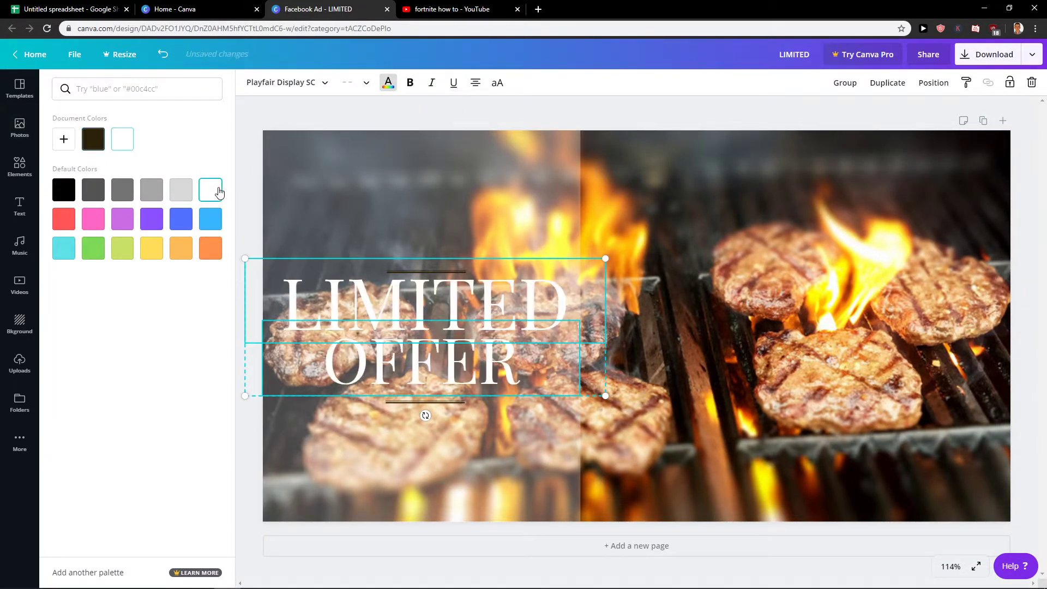
{"action": "left_click", "coordinate": [437, 197]}
{"action": "left_click", "coordinate": [362, 323]}
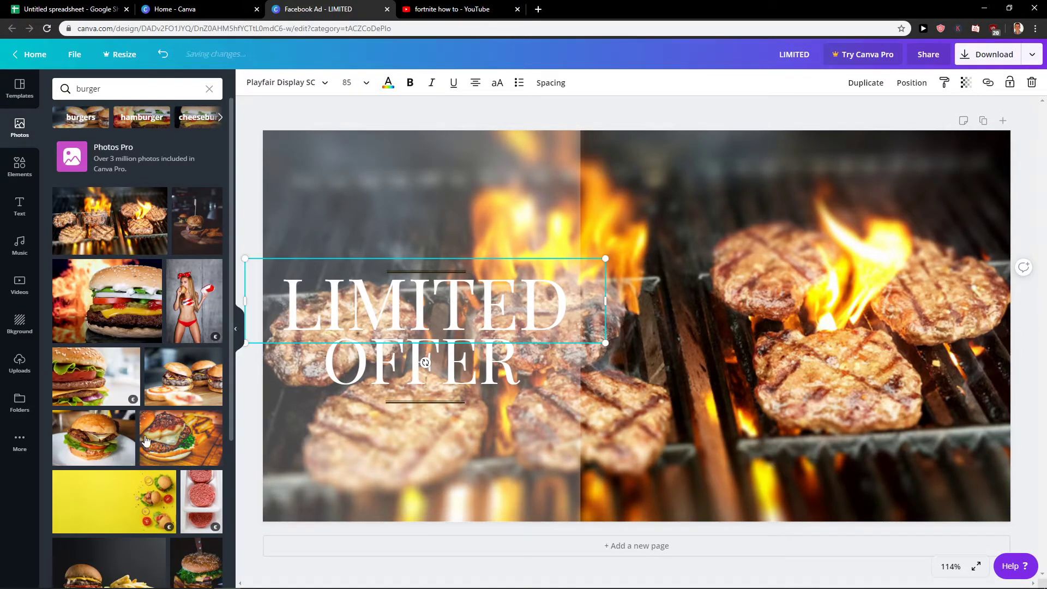
Step: Undo the white text color and the photo enlargement, and remove the grilled patties photo from the page
{"action": "key", "text": "ctrl+z"}
{"action": "key", "text": "ctrl+z"}
{"action": "key", "text": "ctrl+z"}
{"action": "key", "text": "ctrl+z"}
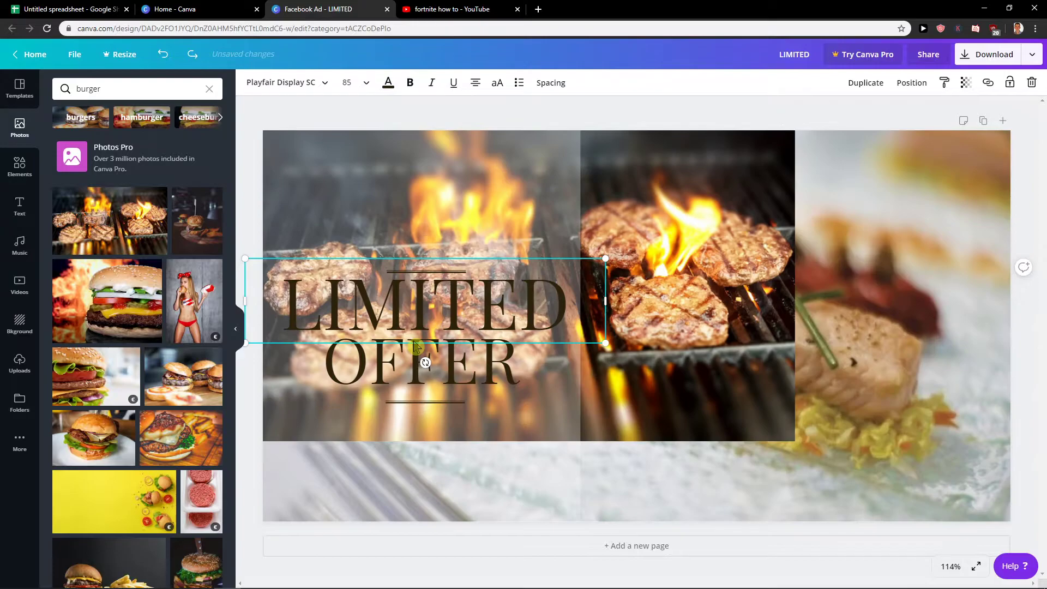
{"action": "key", "text": "Delete"}
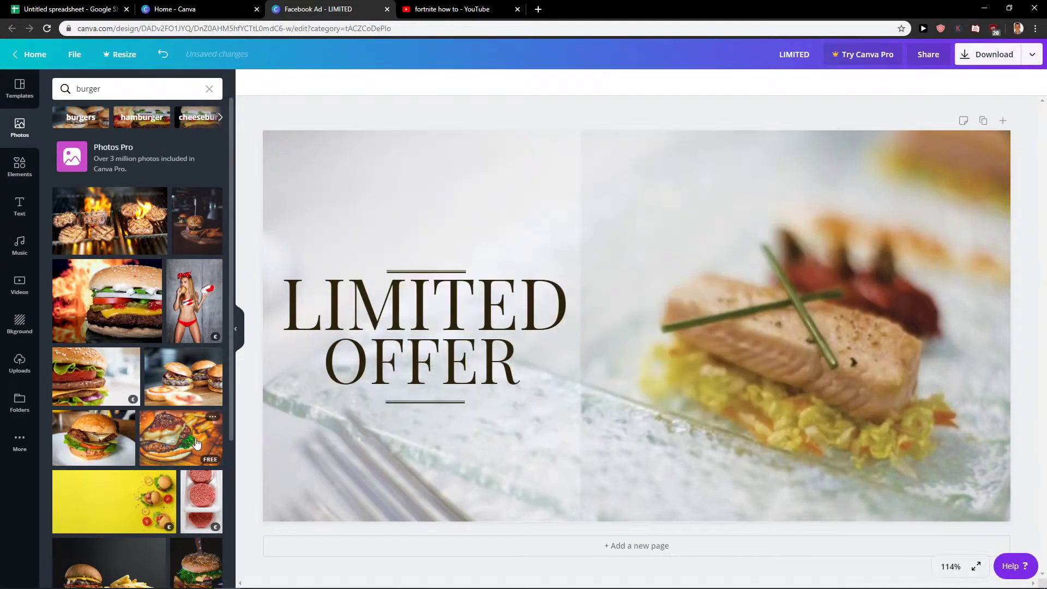
Step: Add the free photo of a cheeseburger with fries and flip it horizontally, aligned with the page's upper-left corner
{"action": "left_click", "coordinate": [177, 442]}
{"action": "left_click_drag", "start_coordinate": [787, 423], "coordinate": [630, 371]}
{"action": "left_click_drag", "start_coordinate": [712, 432], "coordinate": [706, 394]}
{"action": "left_click", "coordinate": [394, 83]}
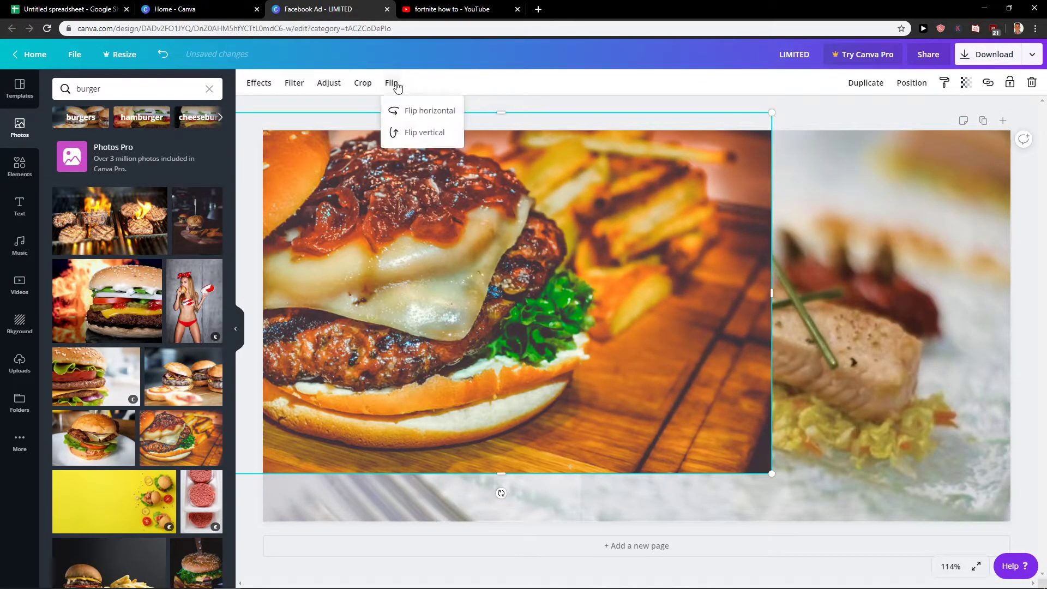
{"action": "left_click", "coordinate": [411, 110]}
{"action": "mouse_move", "coordinate": [607, 305]}
{"action": "left_mouse_down"}
{"action": "mouse_move", "coordinate": [666, 321]}
{"action": "mouse_move", "coordinate": [620, 313]}
{"action": "left_mouse_up"}
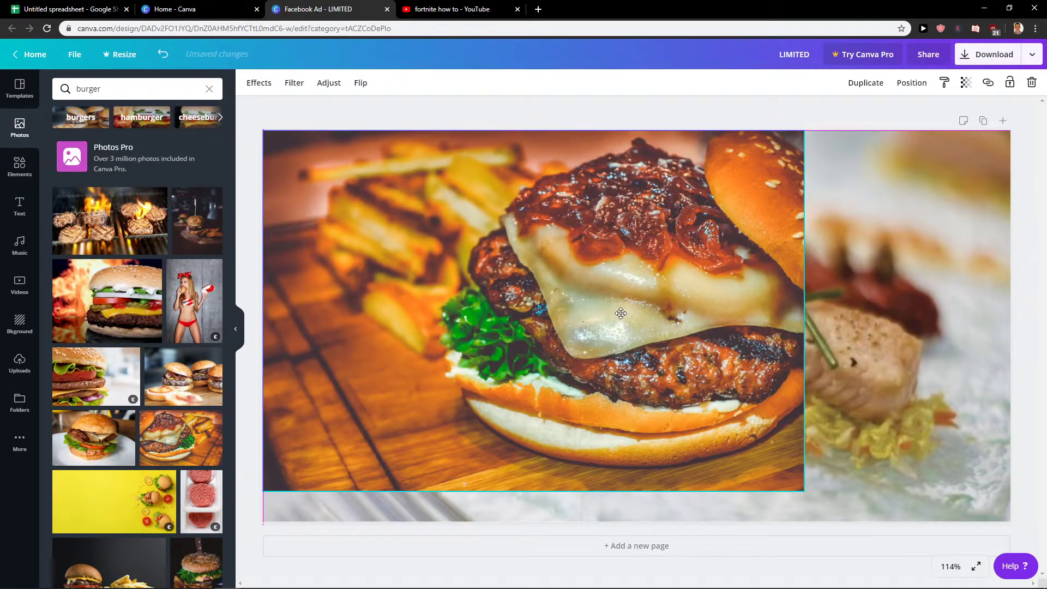
Step: Try adding the photo of several burgers on a wooden board, and undo its insertion
{"action": "left_click", "coordinate": [194, 383]}
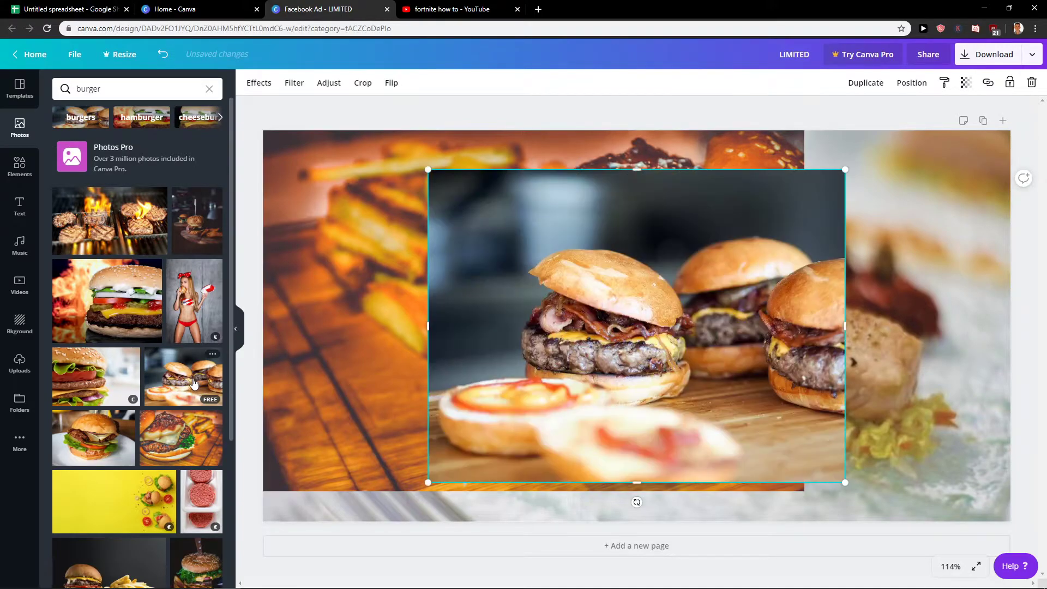
{"action": "key", "text": "ctrl+z"}
Step: Enlarge the cheeseburger photo to cover the whole page and send it backward behind the heading text and lines
{"action": "left_click_drag", "start_coordinate": [800, 489], "coordinate": [1010, 584]}
{"action": "left_click_drag", "start_coordinate": [779, 367], "coordinate": [780, 334]}
{"action": "left_click", "coordinate": [913, 83]}
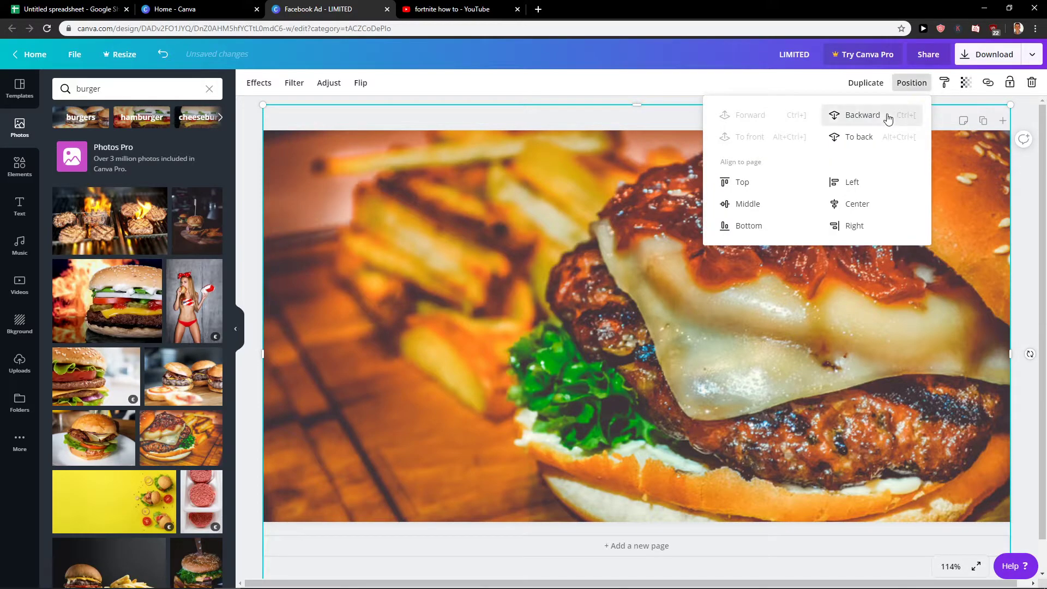
{"action": "left_click", "coordinate": [872, 116]}
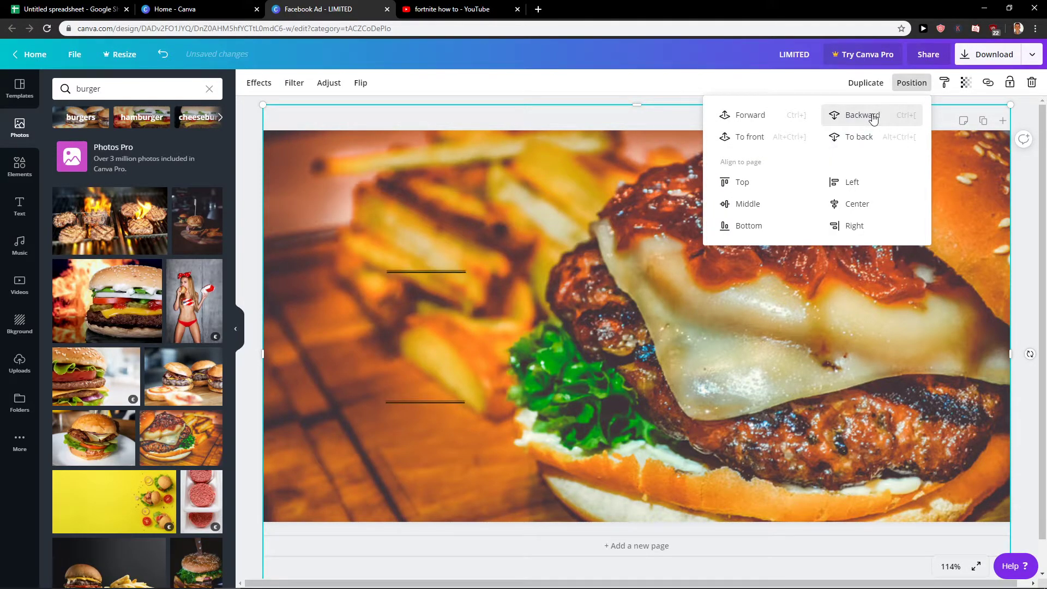
{"action": "left_click", "coordinate": [872, 116]}
{"action": "left_click", "coordinate": [873, 116]}
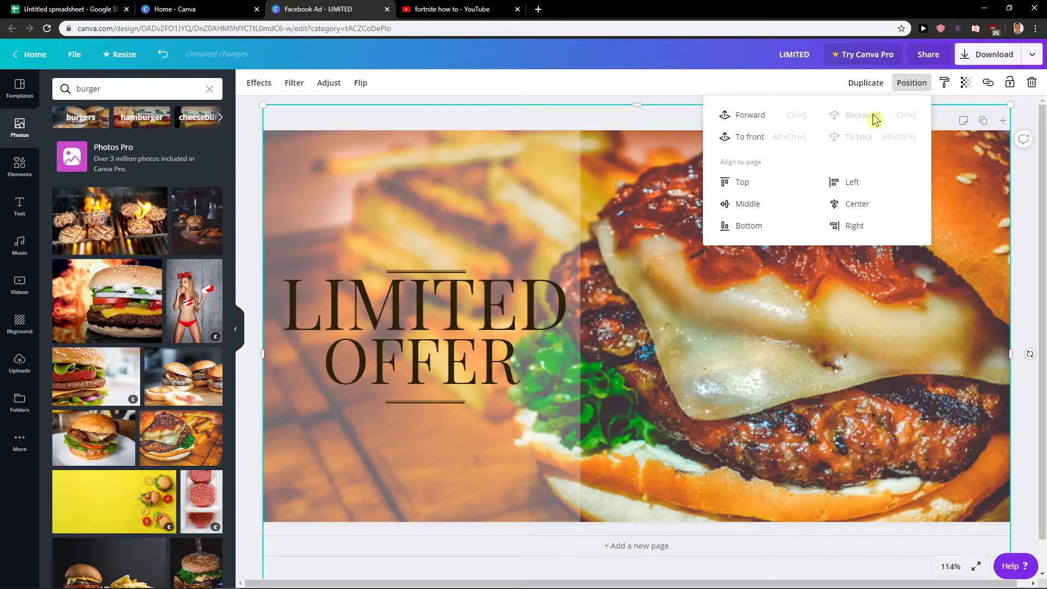
Step: Shift the cheeseburger photo slightly down on the page
{"action": "left_click", "coordinate": [769, 372]}
{"action": "left_click_drag", "start_coordinate": [682, 376], "coordinate": [682, 376]}
{"action": "left_click", "coordinate": [1030, 317]}
Step: Change the text color of the "LIMITED" heading to white
{"action": "left_click", "coordinate": [353, 291]}
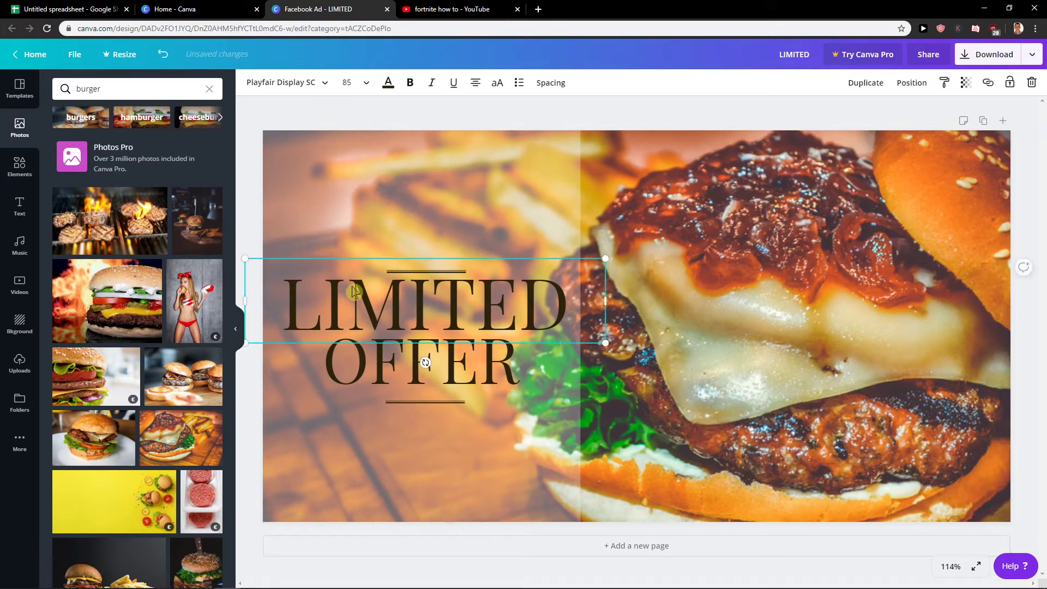
{"action": "left_click", "coordinate": [353, 289]}
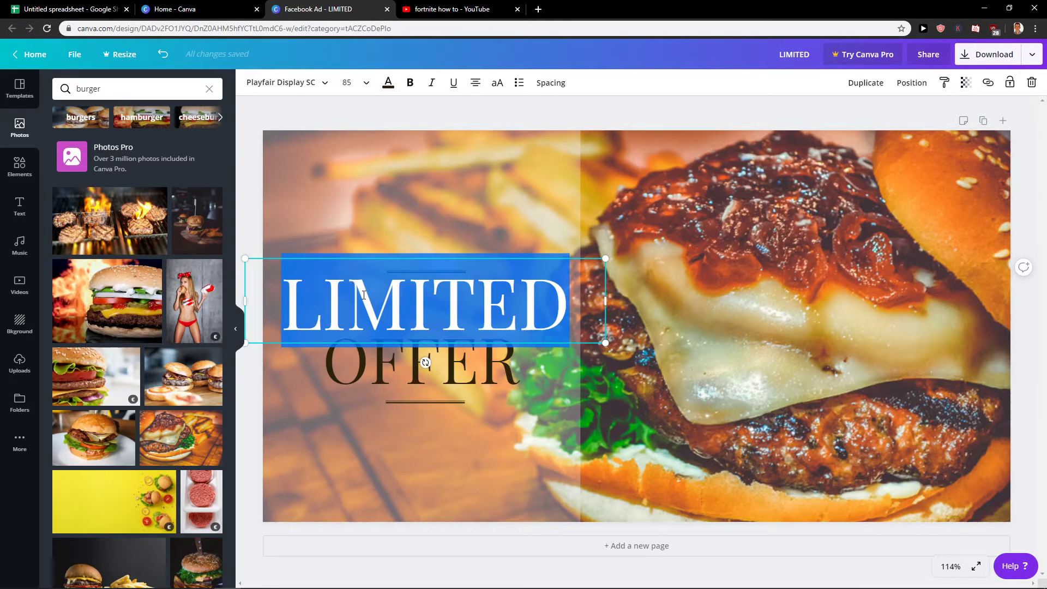
{"action": "key", "text": "Escape"}
{"action": "left_click", "coordinate": [389, 82]}
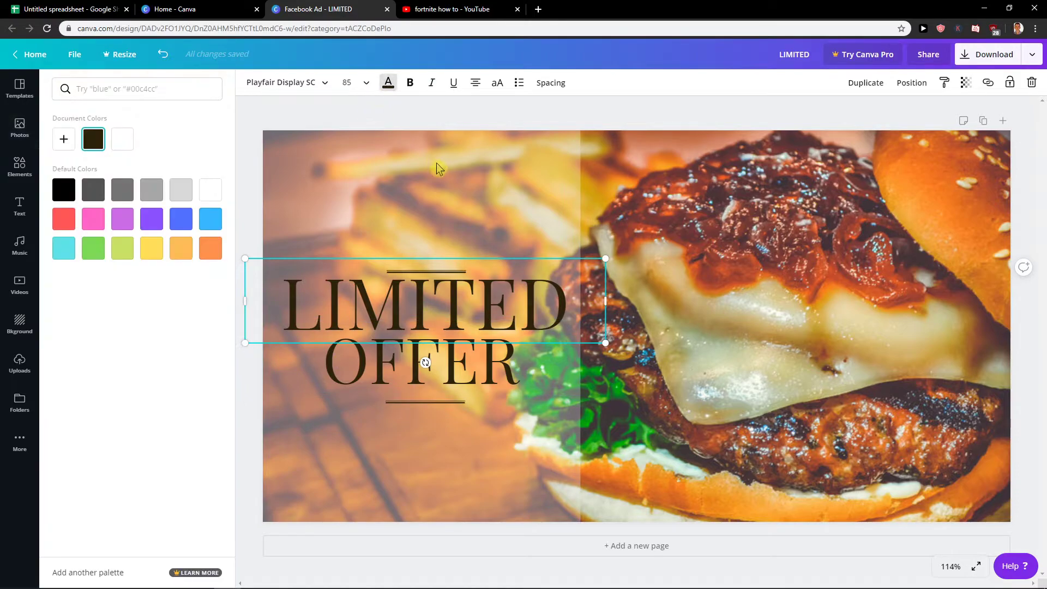
{"action": "left_click", "coordinate": [211, 190]}
Step: Make the "OFFER" text bold and color it white
{"action": "left_click", "coordinate": [366, 365]}
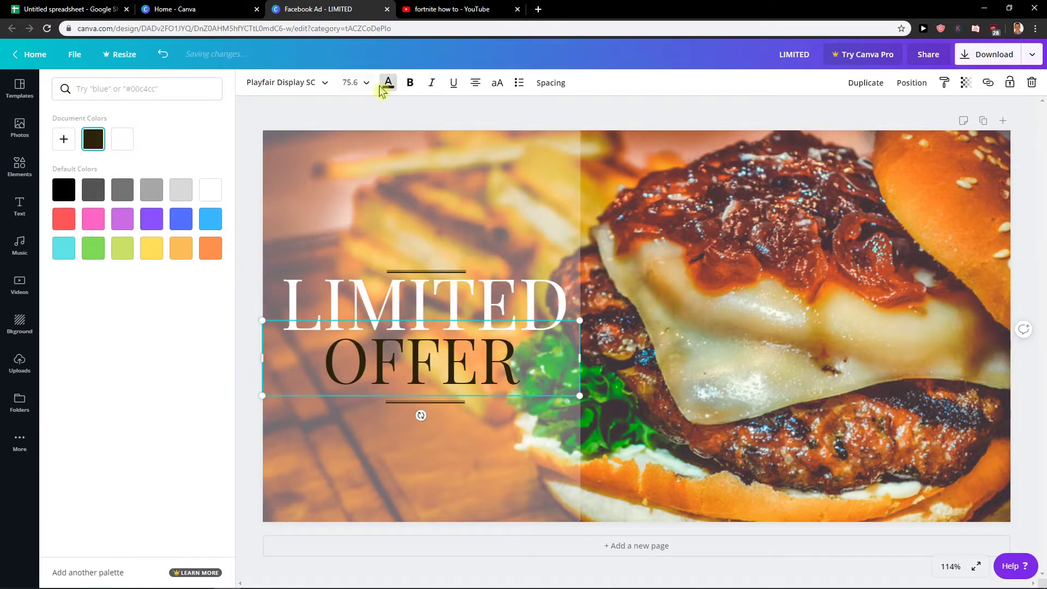
{"action": "left_click", "coordinate": [396, 90]}
{"action": "key", "text": "ctrl+b"}
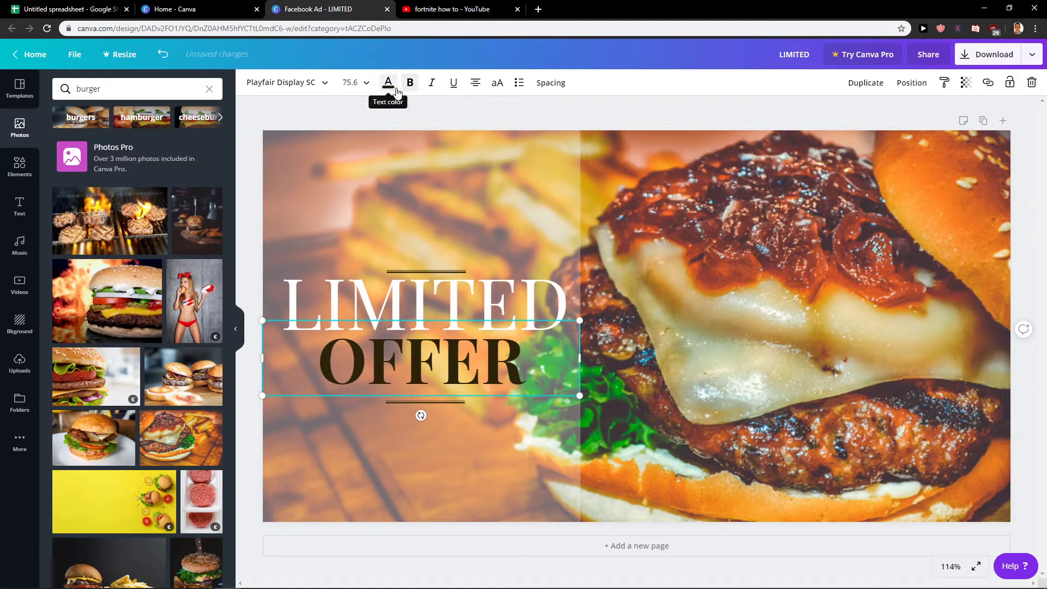
{"action": "left_click", "coordinate": [396, 92]}
{"action": "left_click", "coordinate": [208, 192]}
Step: Make the "LIMITED" heading bold to match the "OFFER" line
{"action": "left_click", "coordinate": [406, 308]}
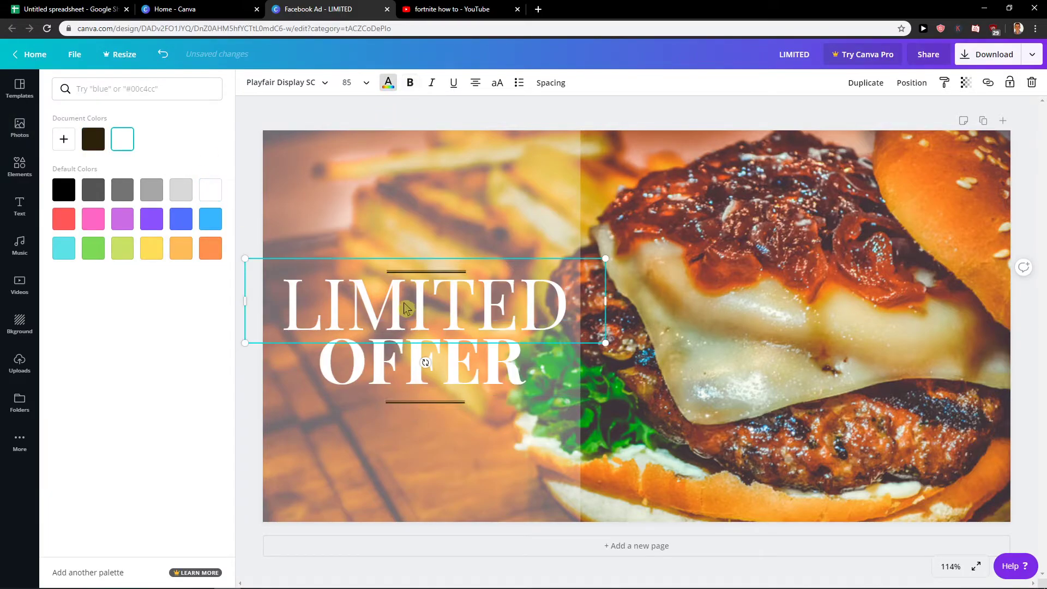
{"action": "left_click", "coordinate": [411, 86]}
{"action": "left_click", "coordinate": [518, 219]}
{"action": "left_click", "coordinate": [733, 464]}
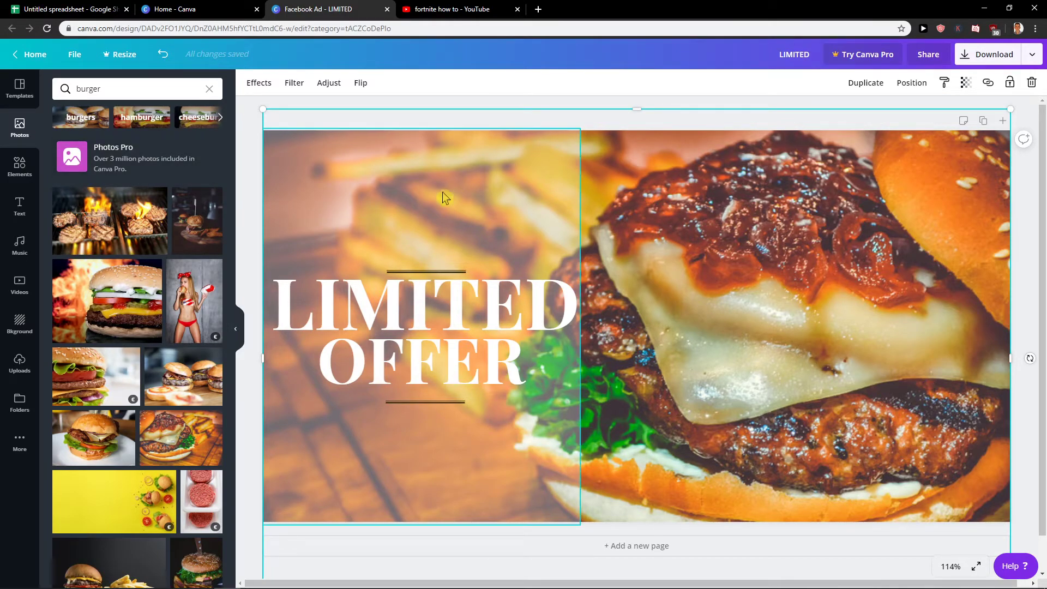
Step: Apply the free Lil Mix Bakery template to the ad page in place of the burger layout
{"action": "left_click", "coordinate": [28, 103]}
{"action": "scroll", "coordinate": [172, 252], "scroll_direction": "down", "scroll_amount": 8}
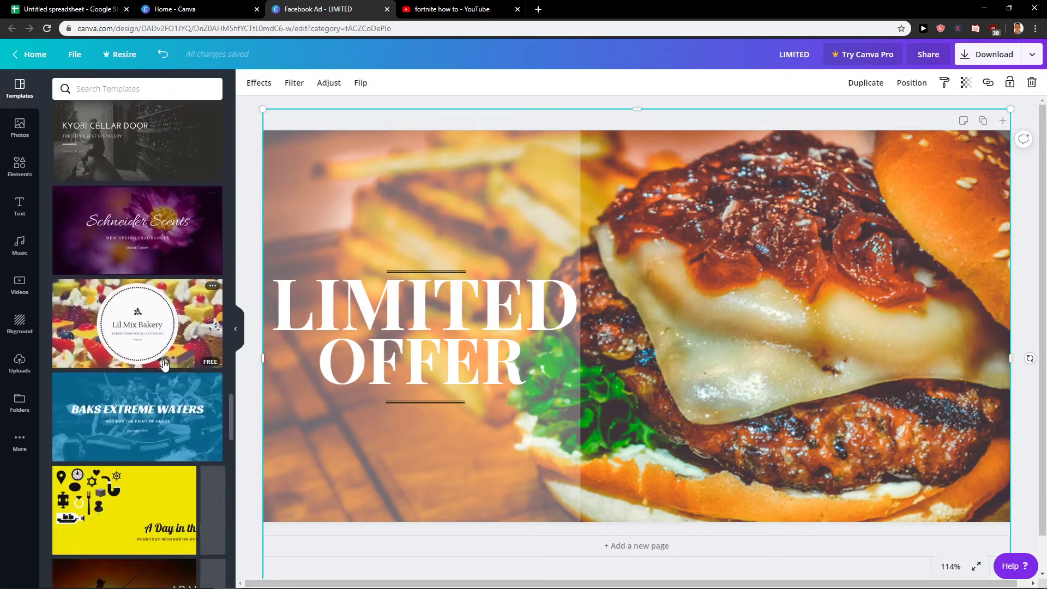
{"action": "left_click", "coordinate": [163, 242]}
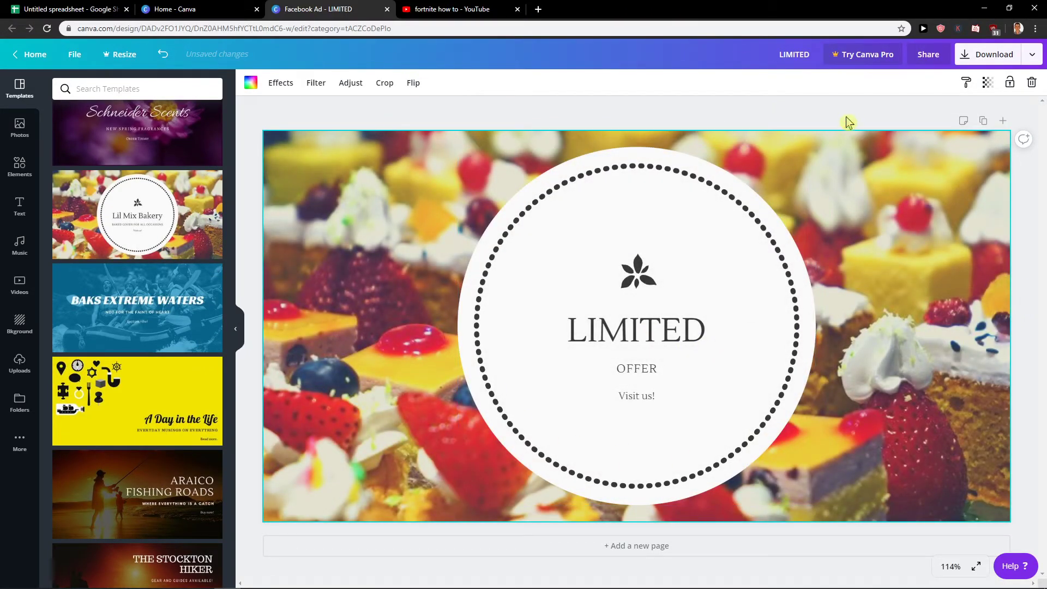
Step: Find the free Great Online Deals template and apply it to the ad page
{"action": "scroll", "coordinate": [149, 446], "scroll_direction": "down", "scroll_amount": 8}
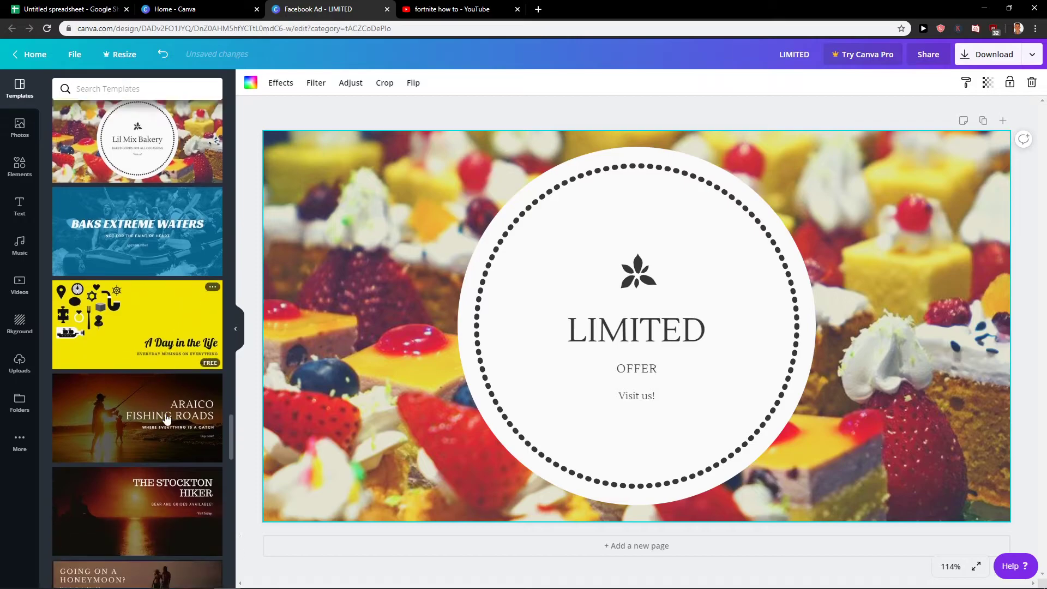
{"action": "scroll", "coordinate": [150, 446], "scroll_direction": "down", "scroll_amount": 3}
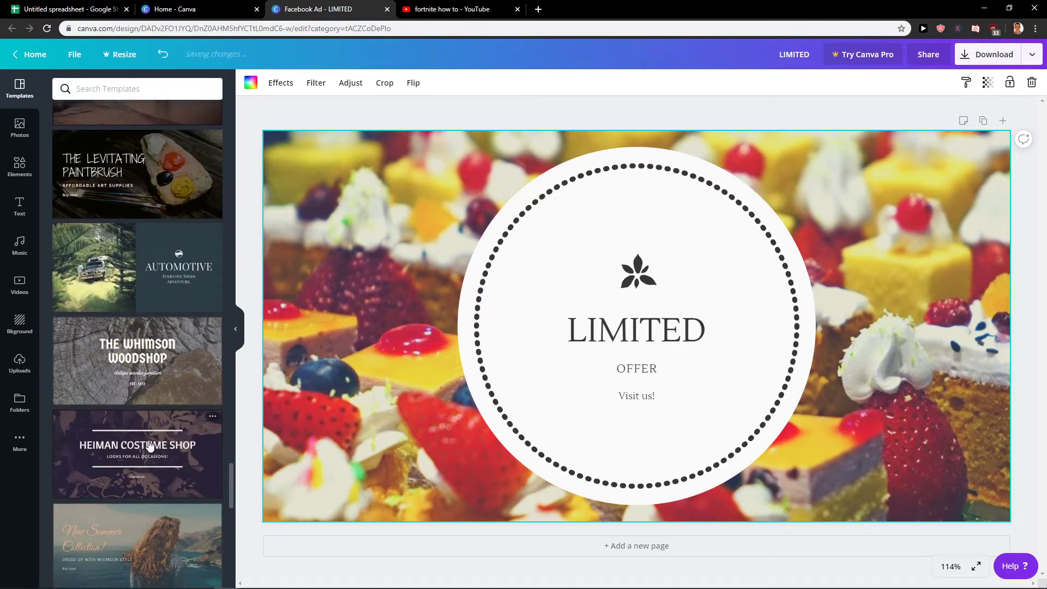
{"action": "scroll", "coordinate": [147, 446], "scroll_direction": "down", "scroll_amount": 8}
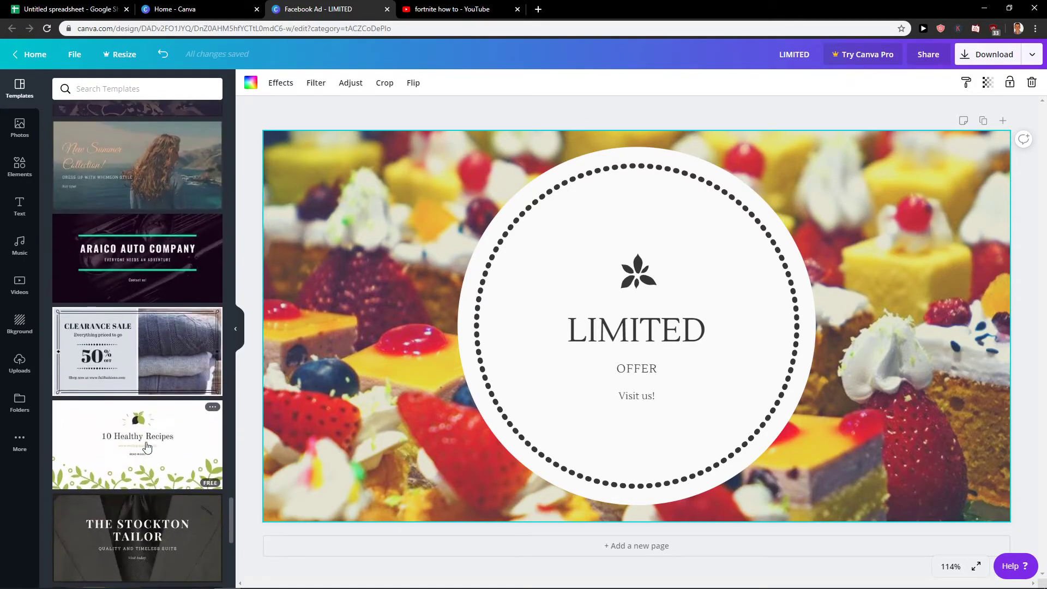
{"action": "scroll", "coordinate": [147, 446], "scroll_direction": "down", "scroll_amount": 5}
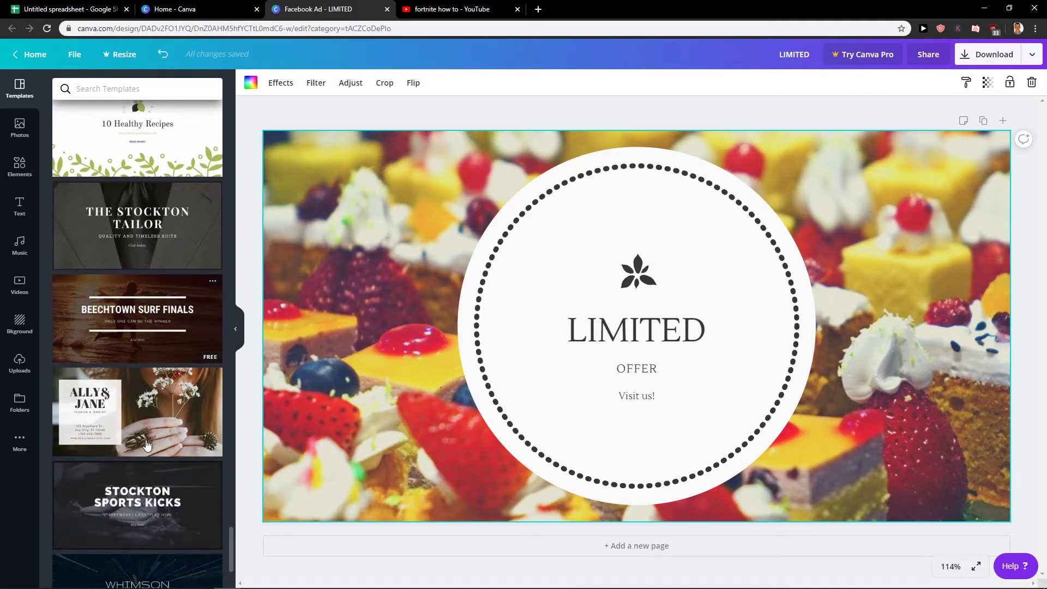
{"action": "scroll", "coordinate": [149, 437], "scroll_direction": "down", "scroll_amount": 9}
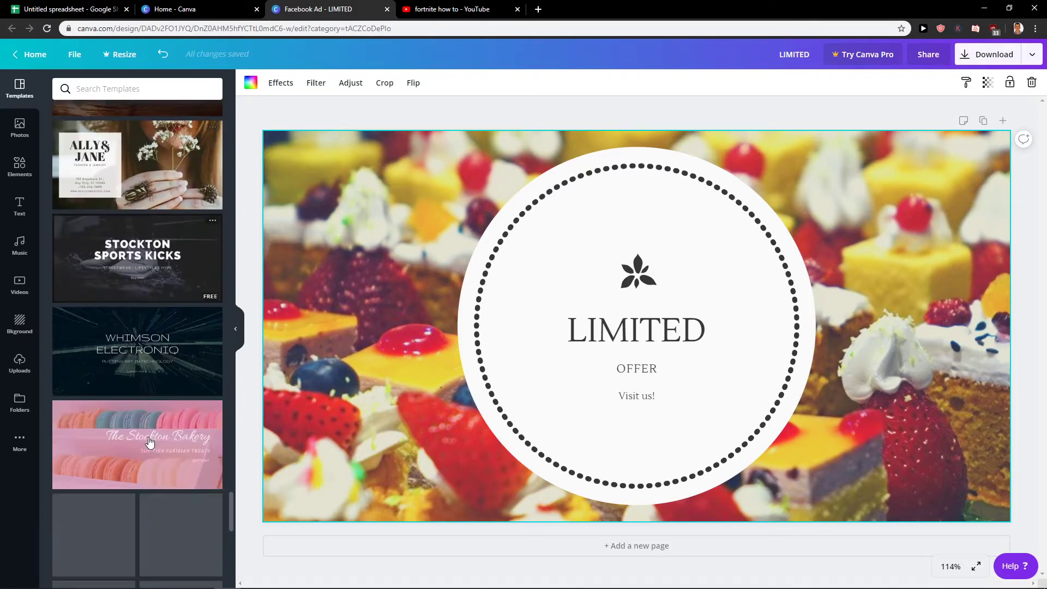
{"action": "scroll", "coordinate": [150, 442], "scroll_direction": "down", "scroll_amount": 3}
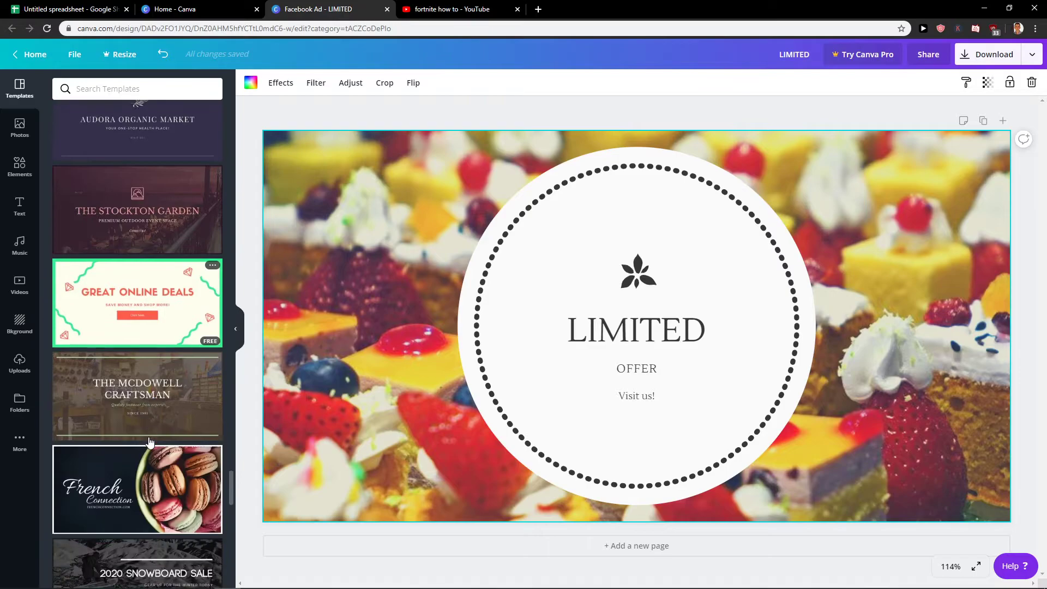
{"action": "left_click", "coordinate": [159, 296]}
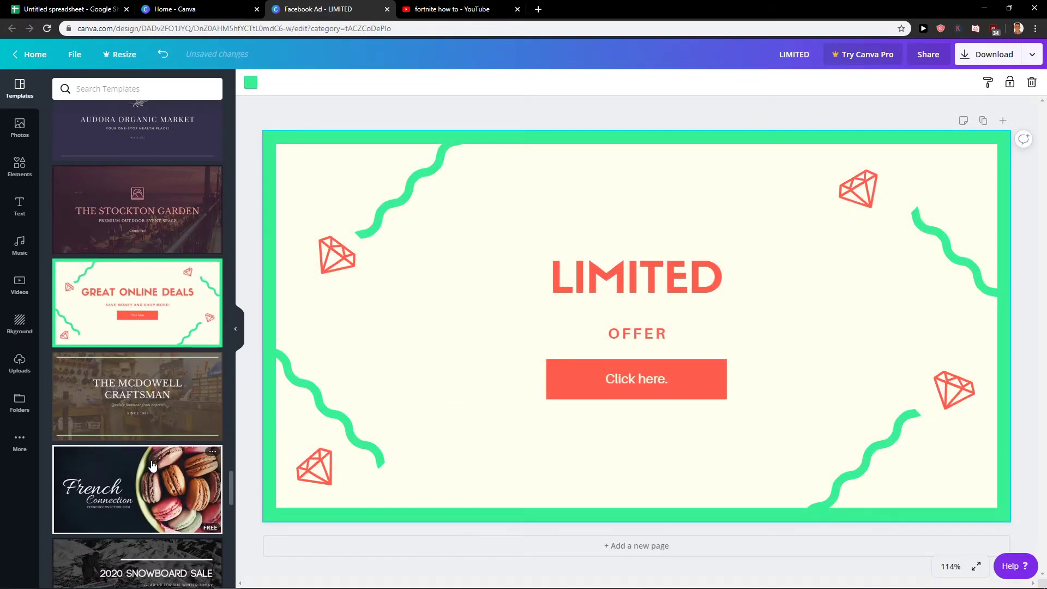
Step: Browse the Facebook ad templates listed beyond Great Online Deals for other layouts
{"action": "scroll", "coordinate": [159, 464], "scroll_direction": "down", "scroll_amount": 7}
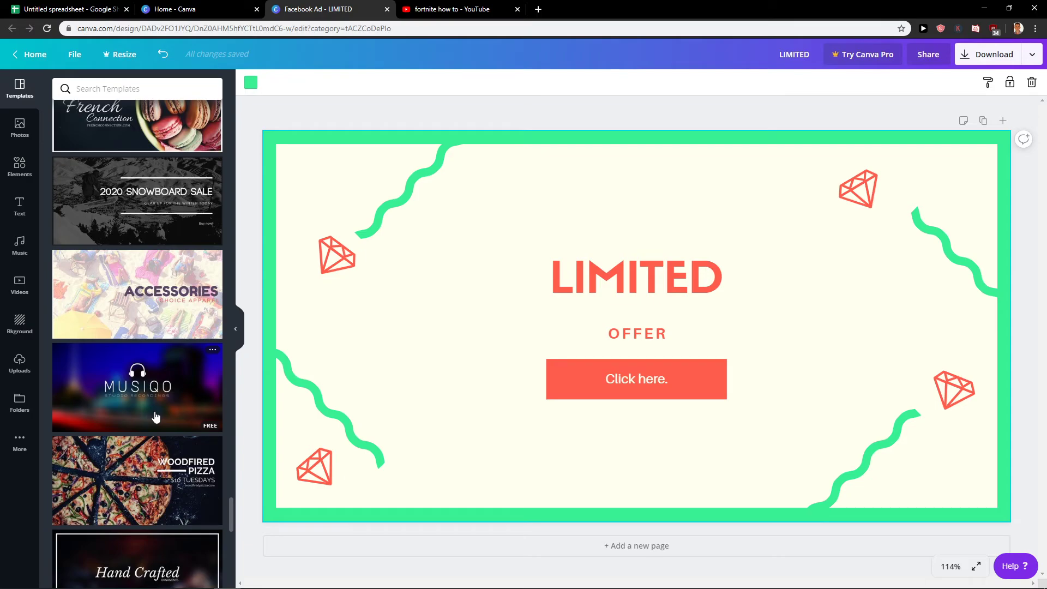
{"action": "scroll", "coordinate": [155, 416], "scroll_direction": "down", "scroll_amount": 6}
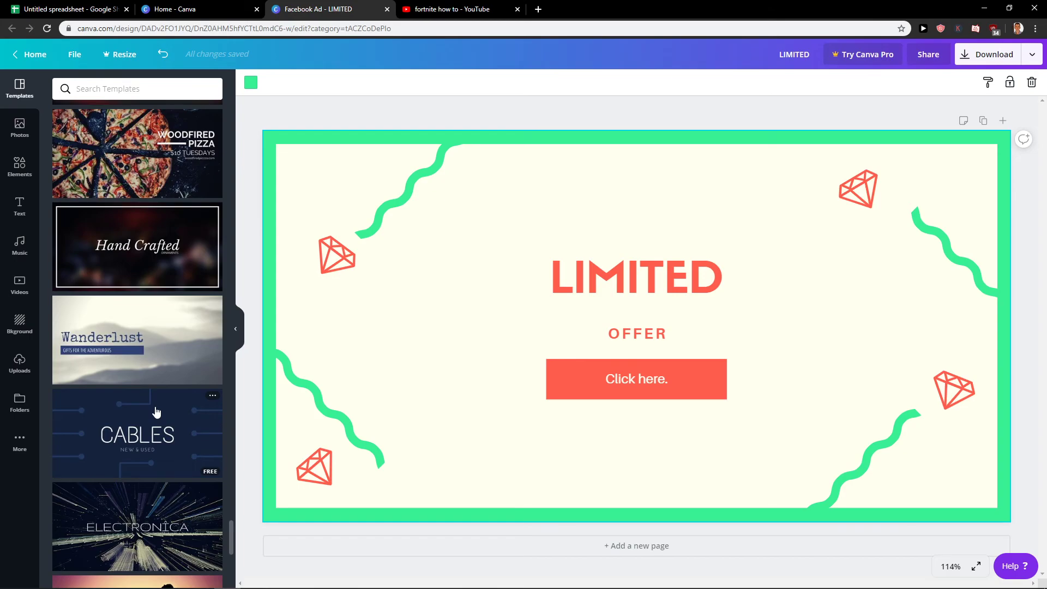
{"action": "scroll", "coordinate": [156, 411], "scroll_direction": "down", "scroll_amount": 2}
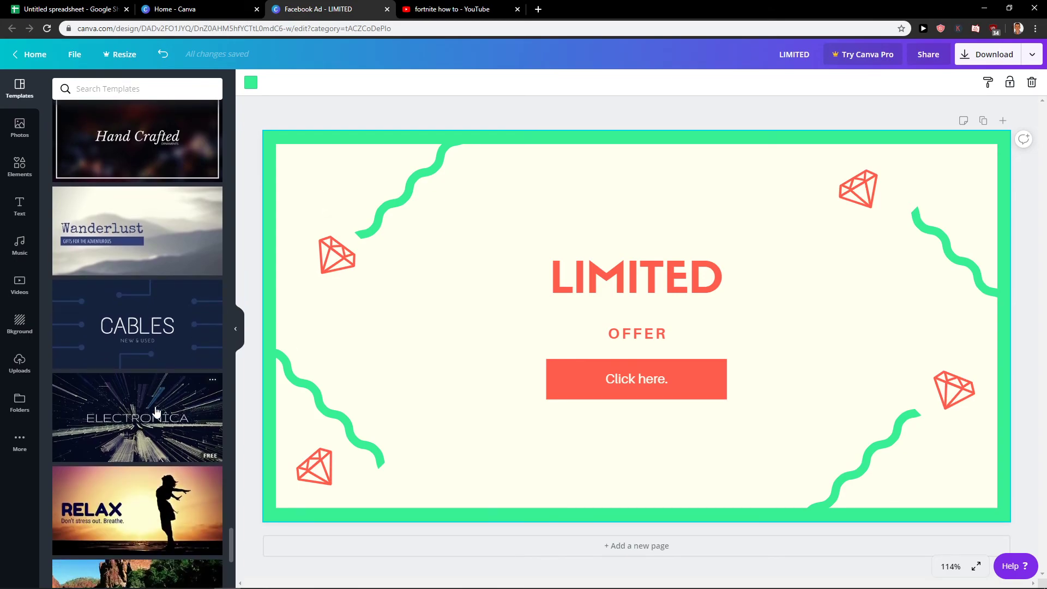
{"action": "scroll", "coordinate": [158, 425], "scroll_direction": "down", "scroll_amount": 4}
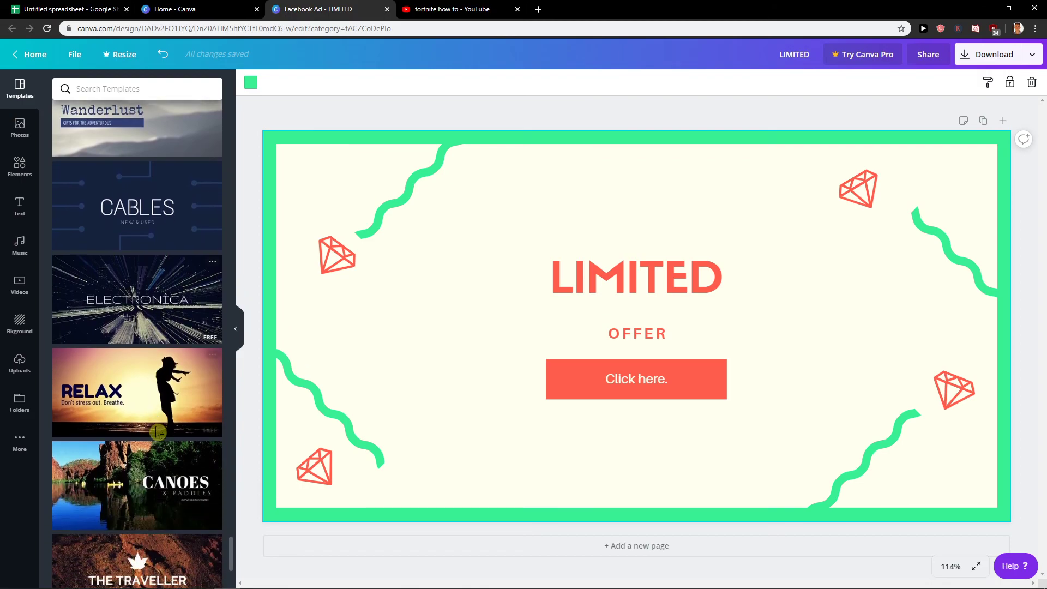